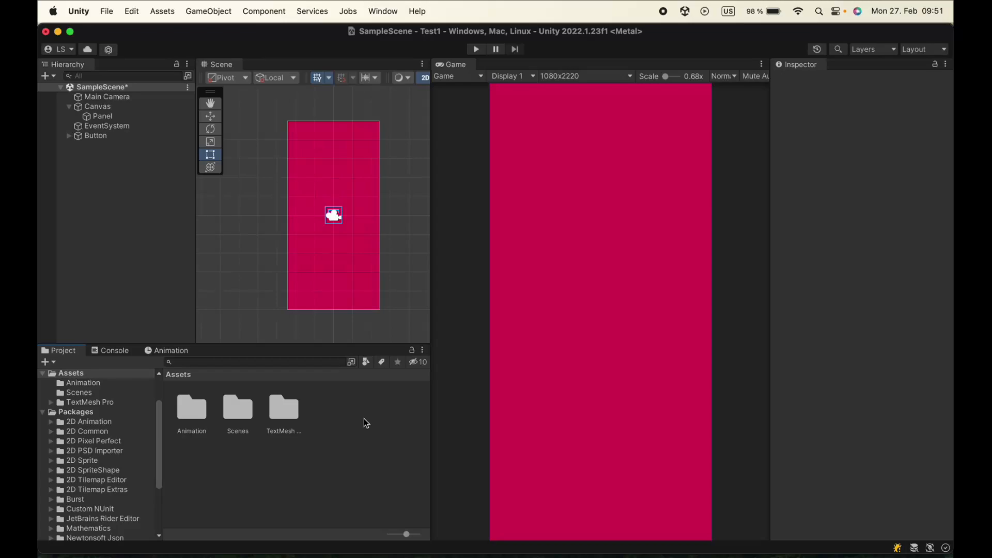
Add a TextMeshPro button as a child of the Panel and name it Play Button
left_click(96, 117)
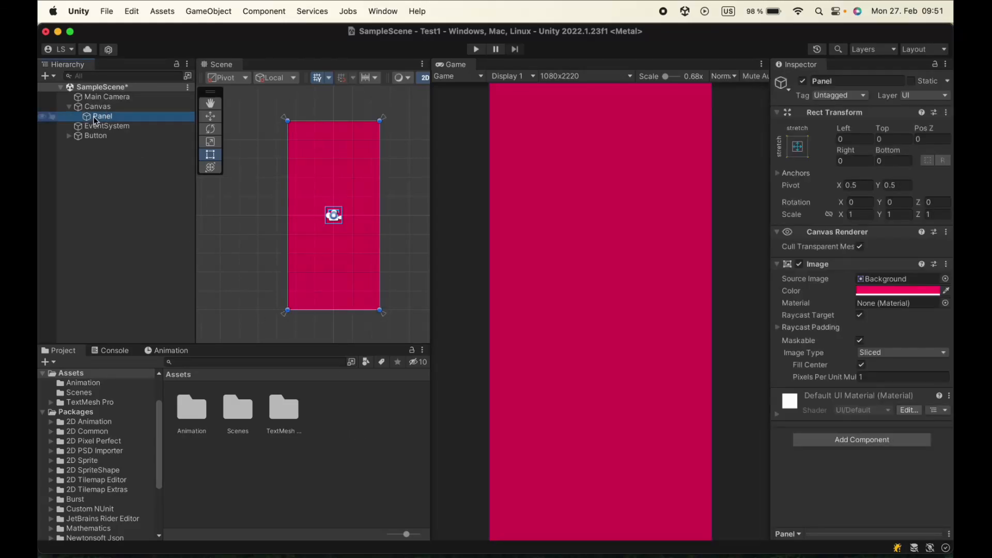
right_click(94, 117)
mouse_move(123, 382)
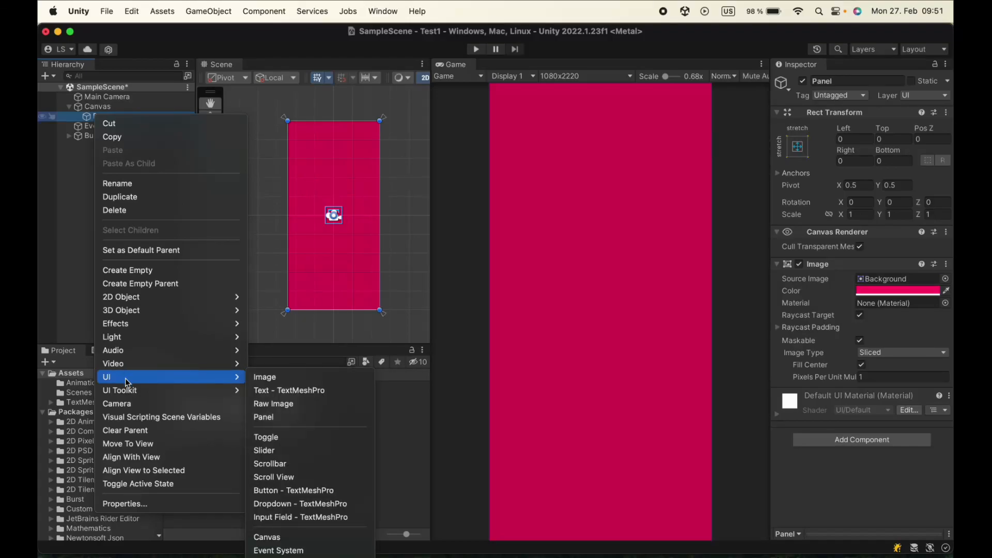
left_click(293, 488)
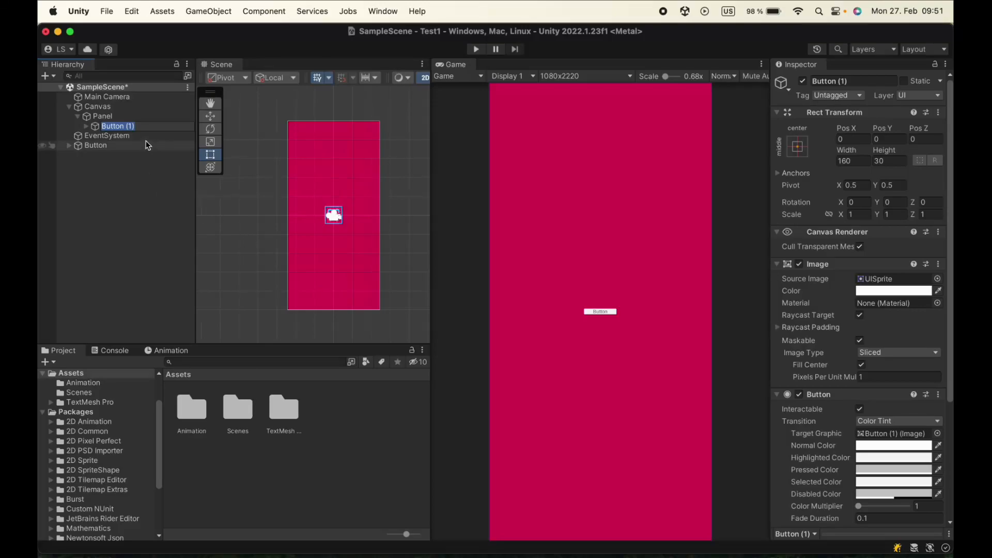
type("Play Button")
key("Return")
left_click(624, 265)
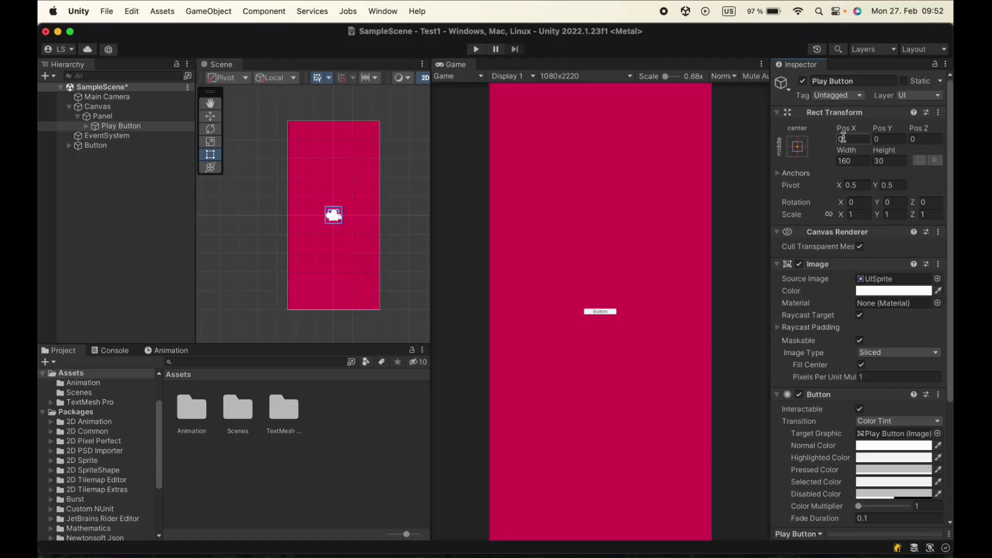
Try the top-center and bottom-center anchor presets on the Play Button, then restore middle-center
left_click(805, 148)
left_click(867, 245, "alt")
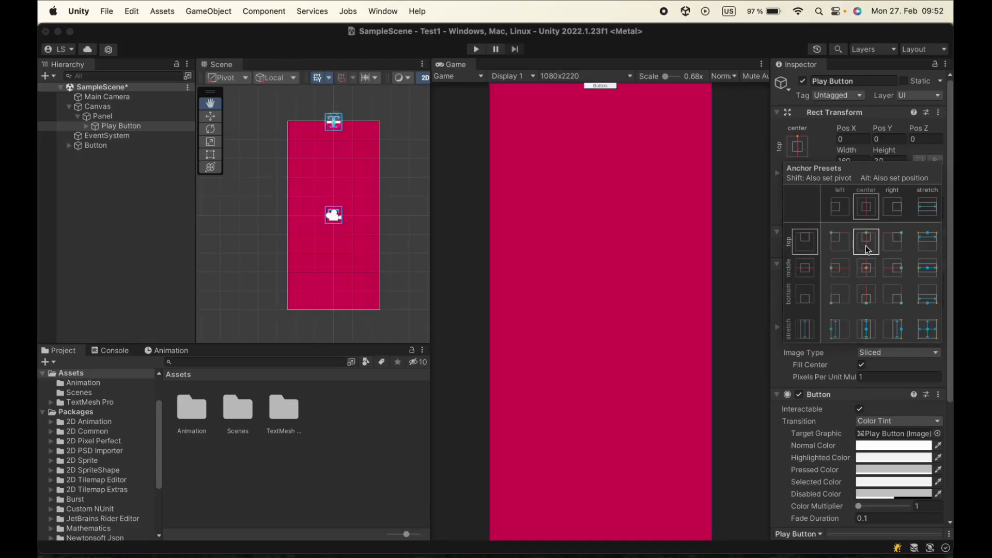
left_click(868, 270, "alt")
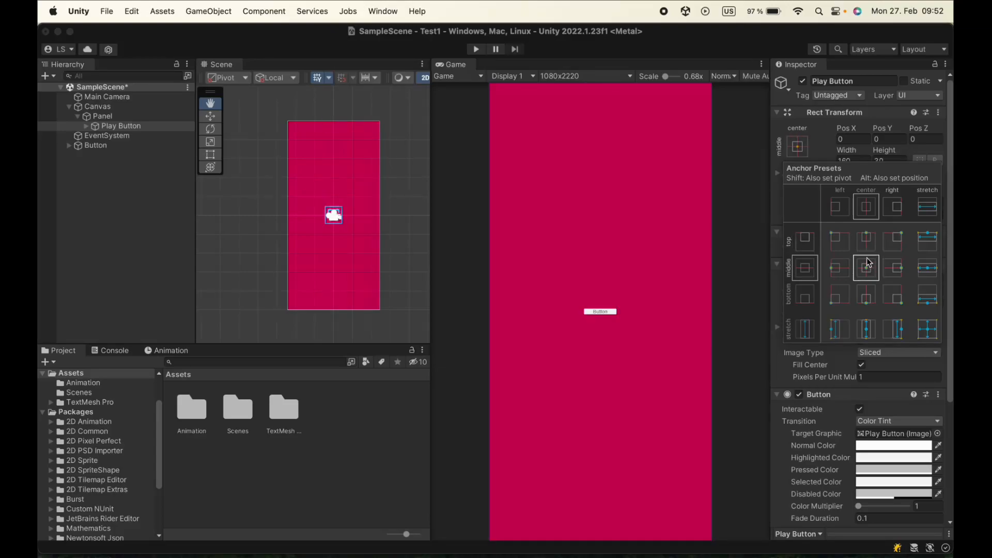
left_click(867, 298, "alt")
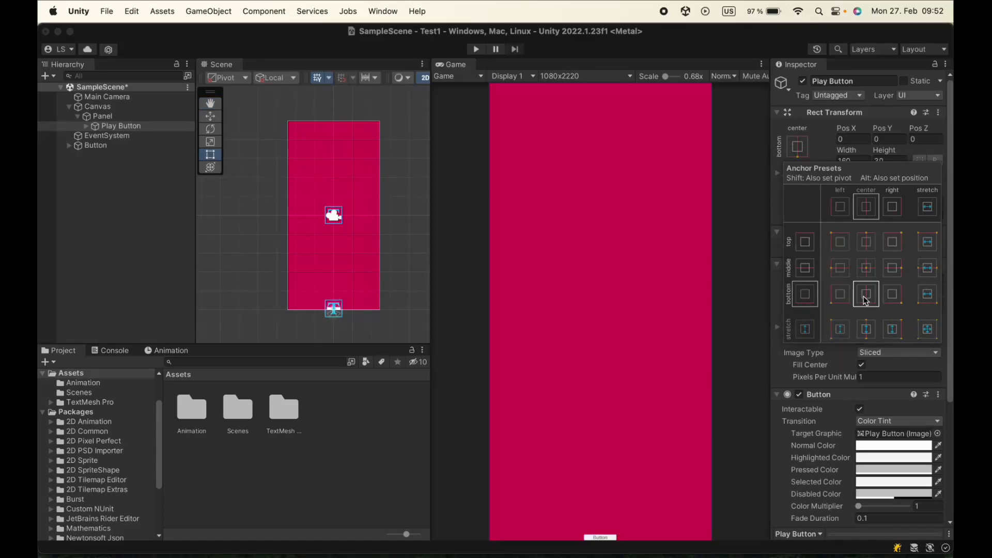
left_click(867, 269, "alt")
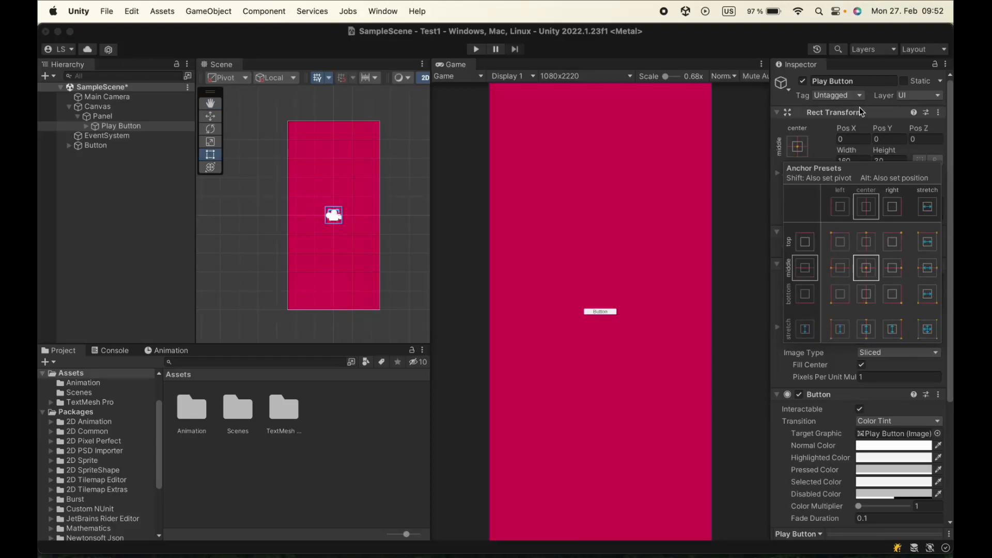
left_click(880, 129)
Move the Play Button up to a Pos Y of about 537 and set its width to 600 and height to 100
left_click_drag(879, 128, 951, 137)
left_click(861, 159)
type("600")
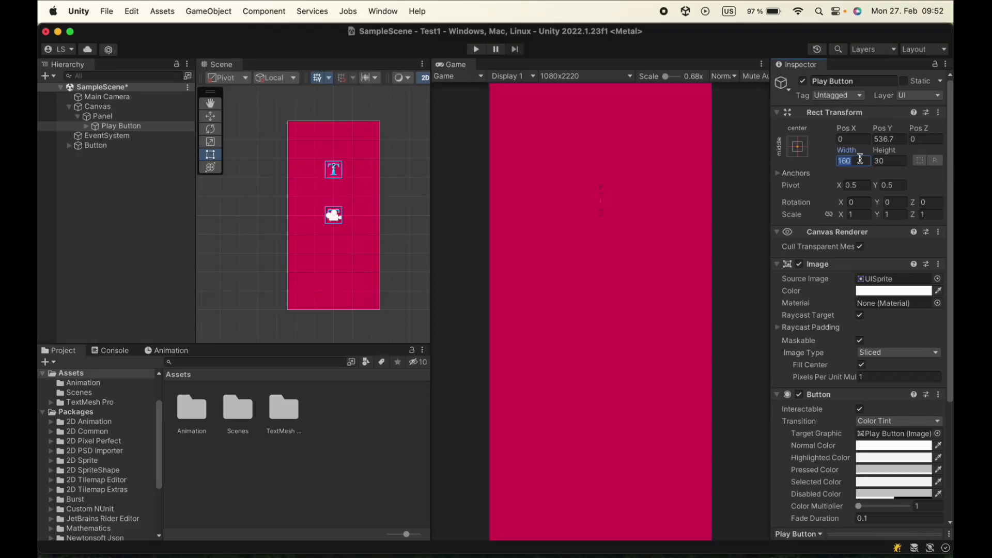
left_click(888, 161)
type("100")
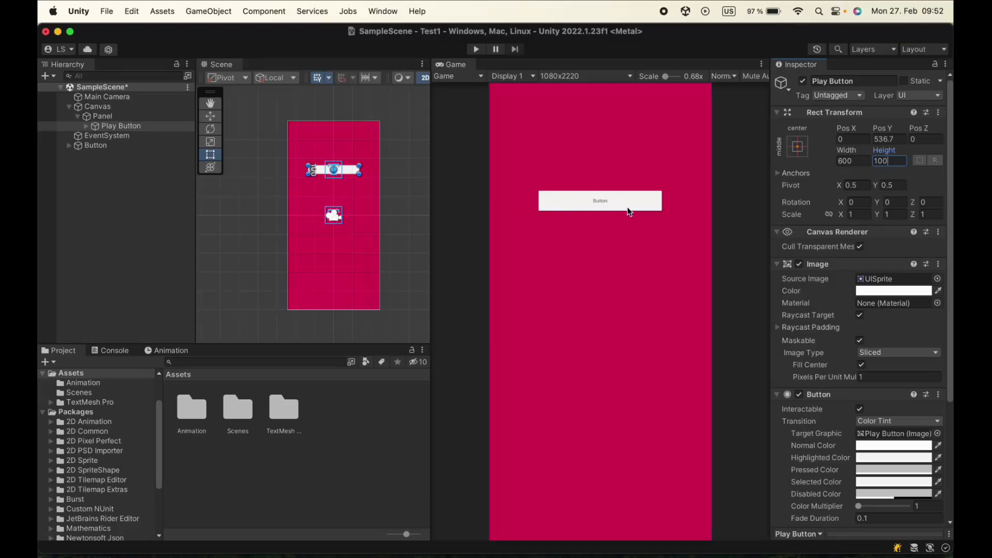
Try the Background, stepok@2x and Knob sprites on the Play Button and choose InputFieldBackground as its source image
left_click(937, 279)
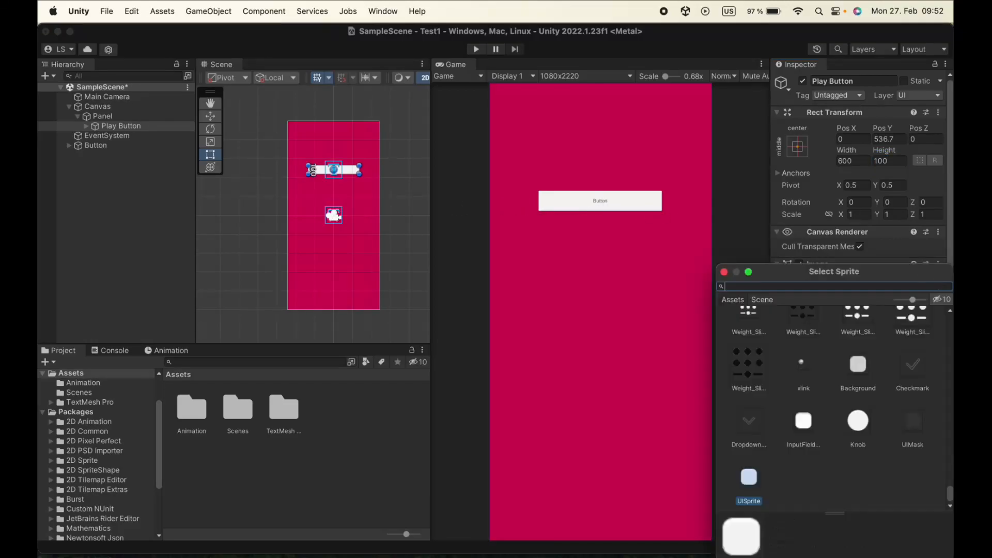
left_click(802, 432)
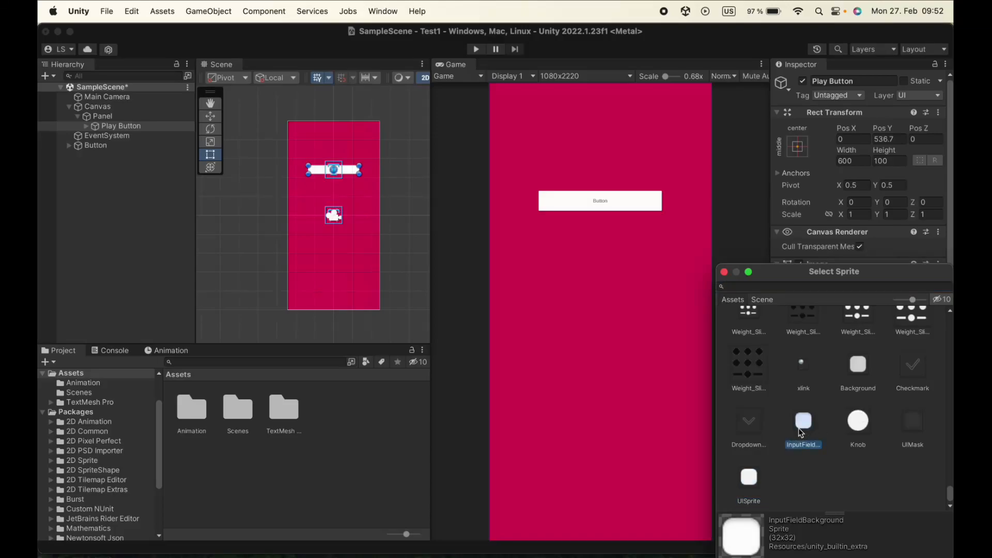
left_click(861, 364)
scroll(860, 361, "up", 5)
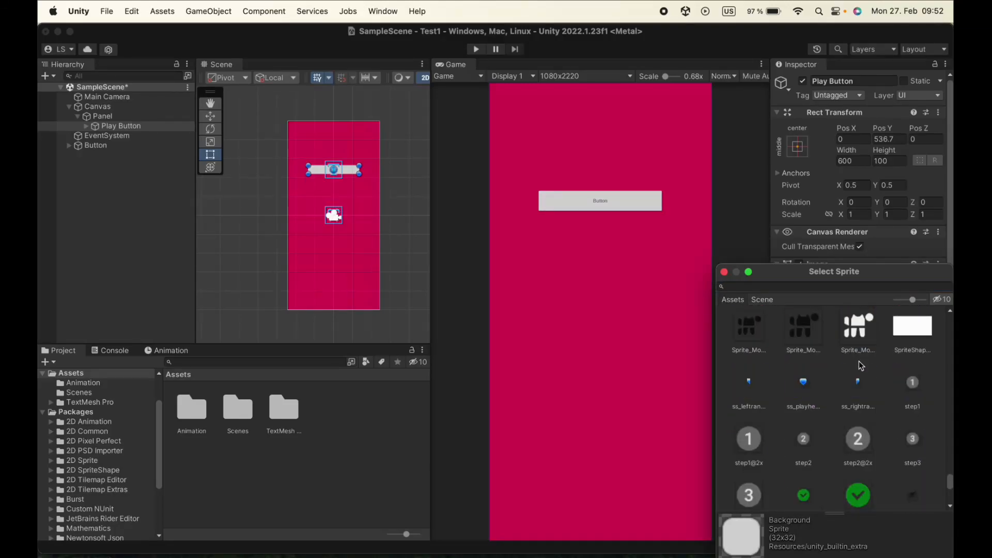
scroll(859, 372, "down", 2)
left_click(858, 441)
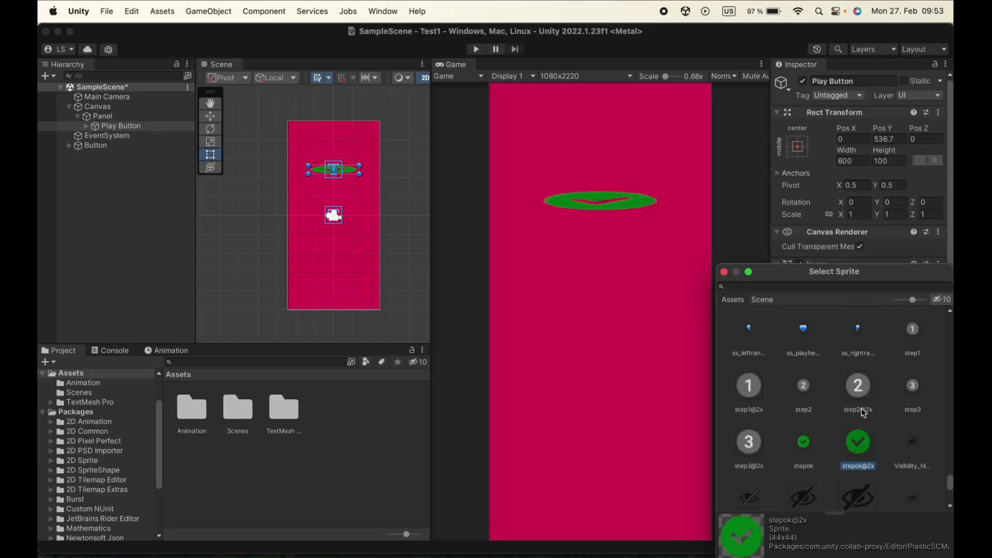
scroll(861, 413, "down", 10)
left_click(854, 419)
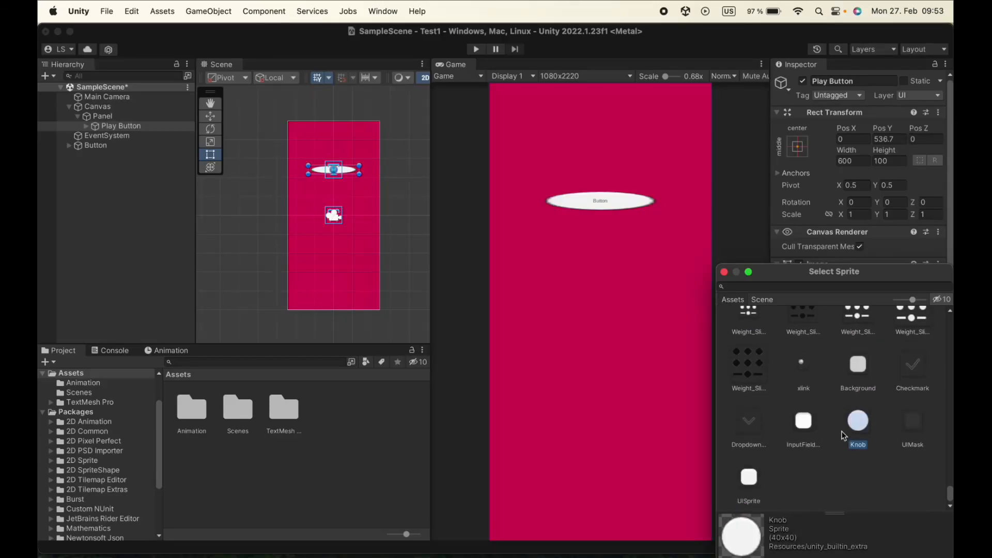
left_click(796, 423)
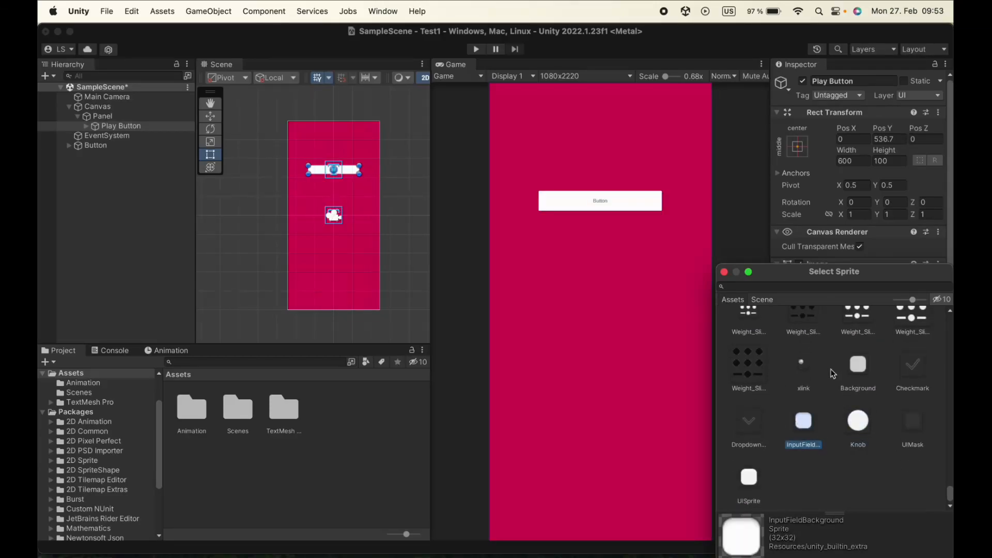
left_click(724, 272)
Try changing the Play Button's image color, ending on white
left_click(927, 291)
mouse_move(889, 355)
left_mouse_down()
mouse_move(852, 394)
mouse_move(835, 441)
mouse_move(818, 413)
mouse_move(810, 333)
left_mouse_up()
left_click(820, 284)
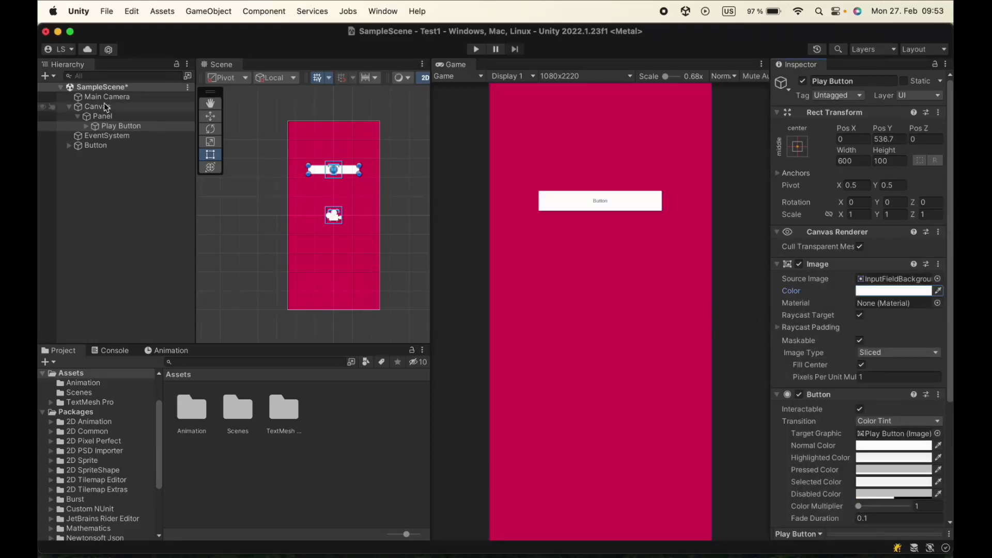
Frame the Play Button's text object in the Scene view and hide the TextMeshPro and TextMeshProUGUI gizmo icons
left_click(86, 126)
double_click(135, 137)
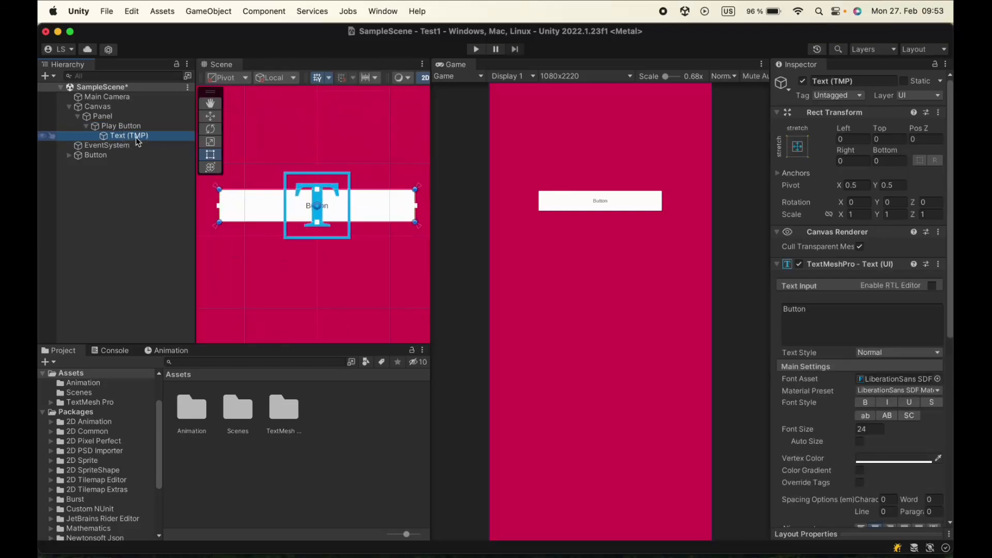
scroll(341, 209, "down", 3)
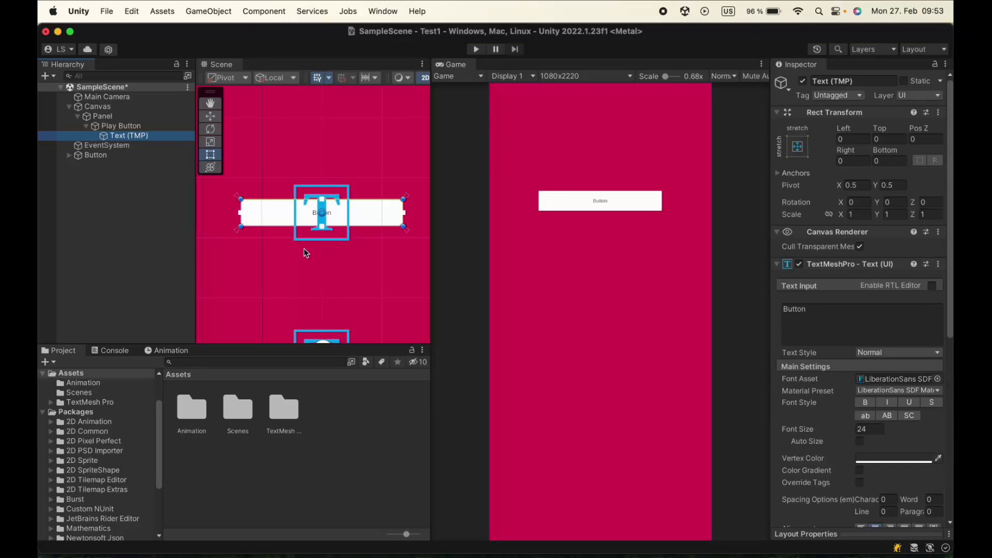
scroll(433, 197, "up", 1)
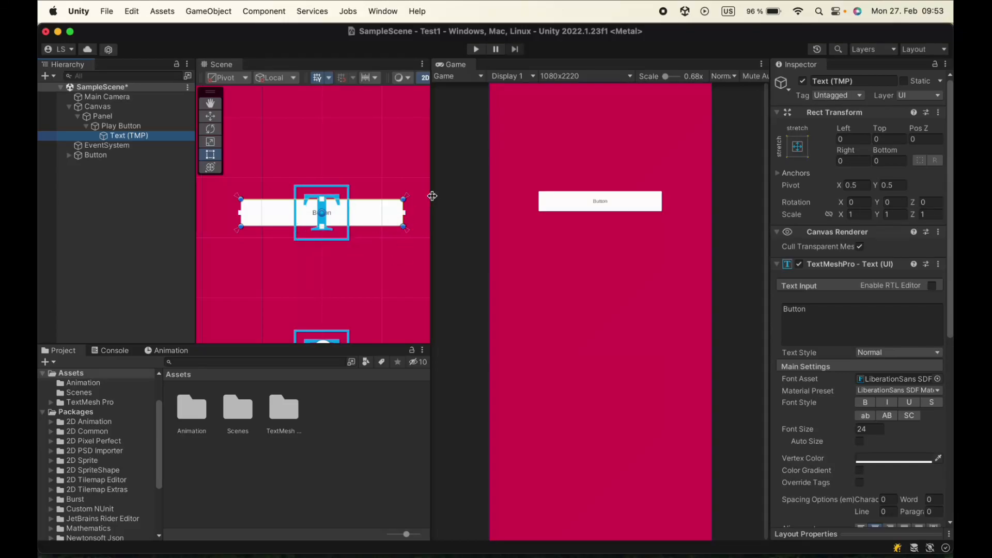
left_click_drag(431, 201, 531, 204)
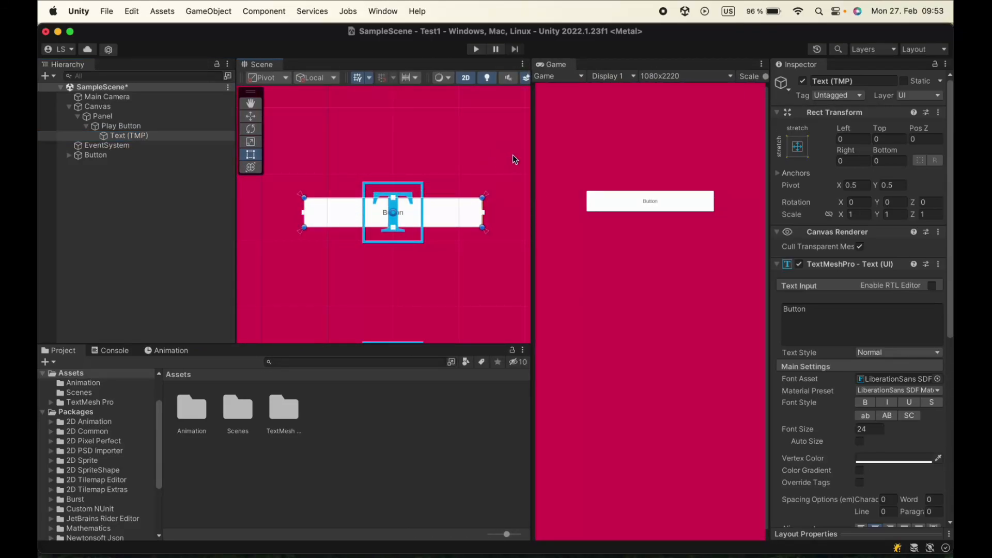
left_click_drag(532, 160, 696, 159)
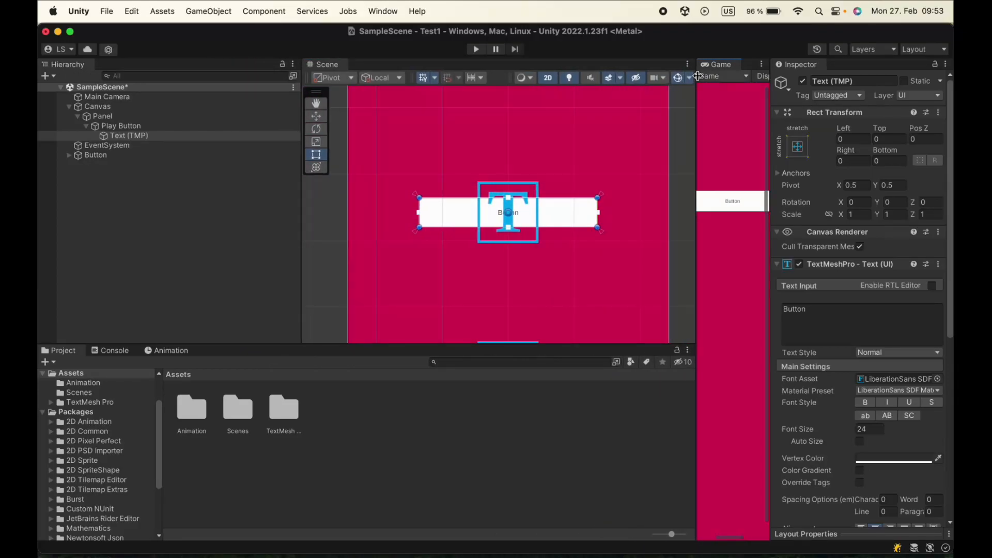
left_click(690, 78)
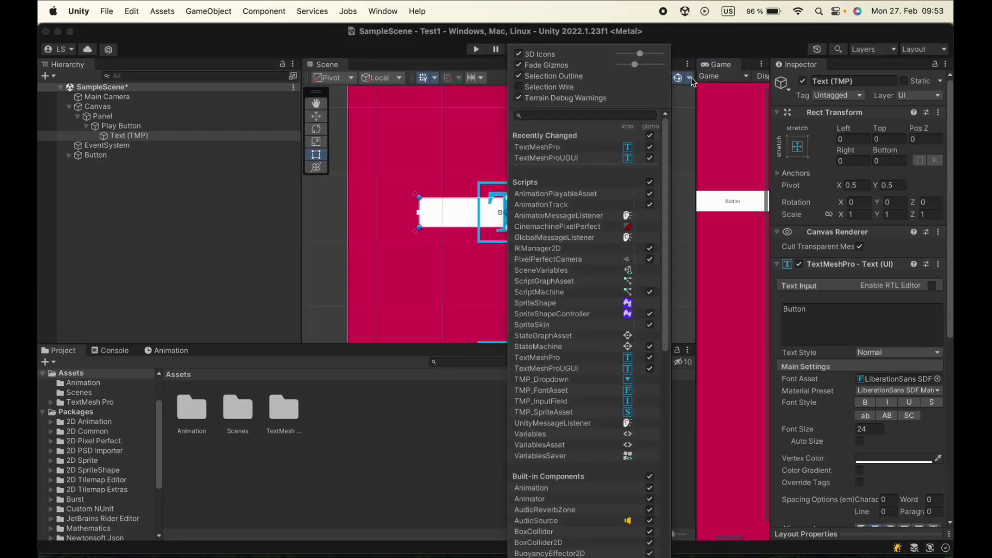
left_click(627, 358)
left_click(627, 368)
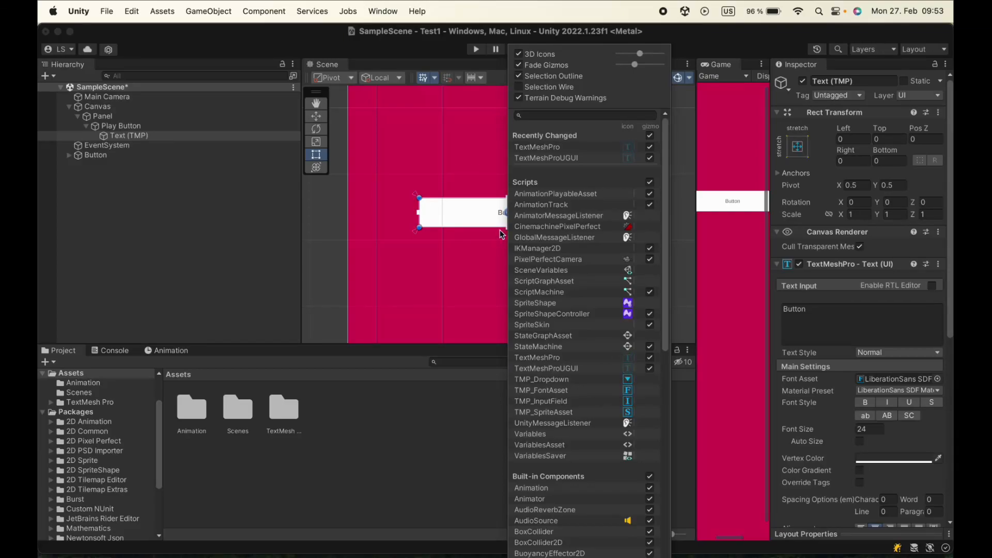
left_click(491, 244)
left_click_drag(696, 174, 479, 179)
Change the label text of the Play Button's Text (TMP) object to Play
left_click(146, 136)
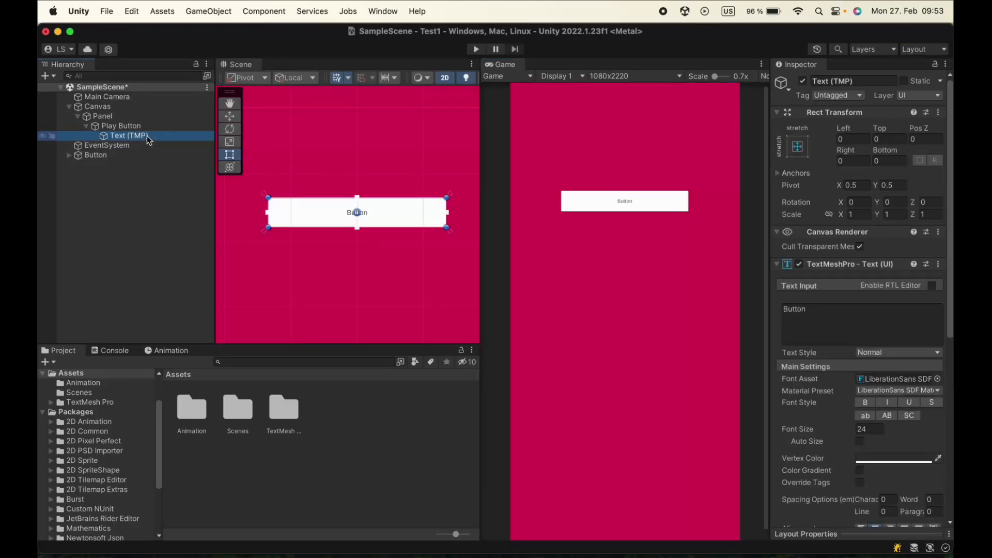
left_click(825, 313)
type("Play")
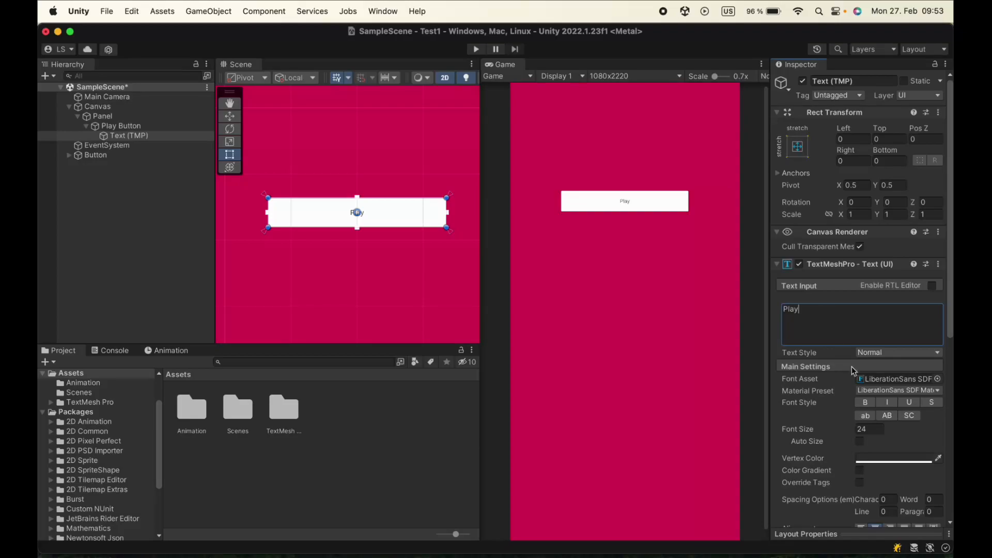
Make the Play label's vertex color black and enlarge its font size to about 52, keeping the LiberationSans SDF font
left_click(892, 460)
left_click_drag(878, 413, 851, 434)
left_click(821, 298)
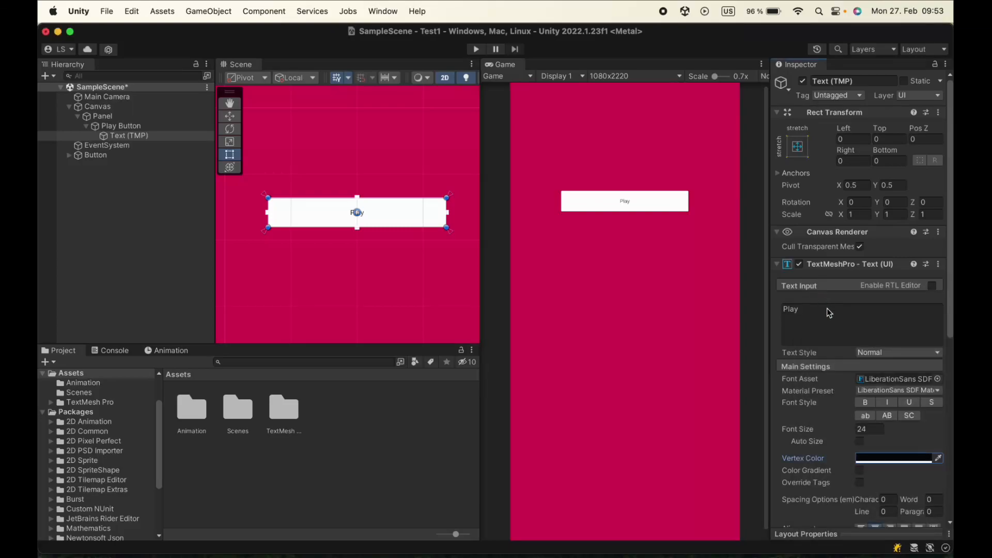
left_click_drag(852, 431, 943, 421)
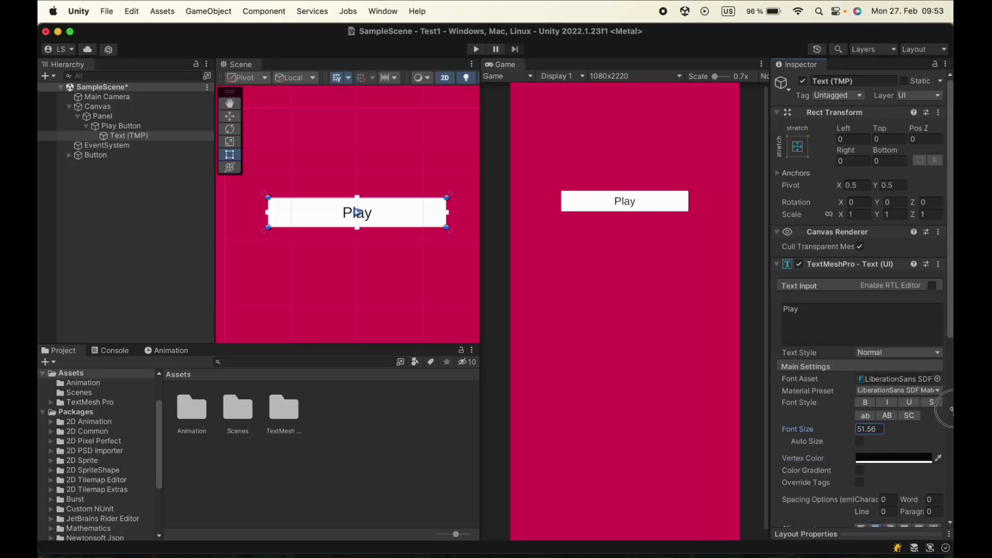
left_click(938, 379)
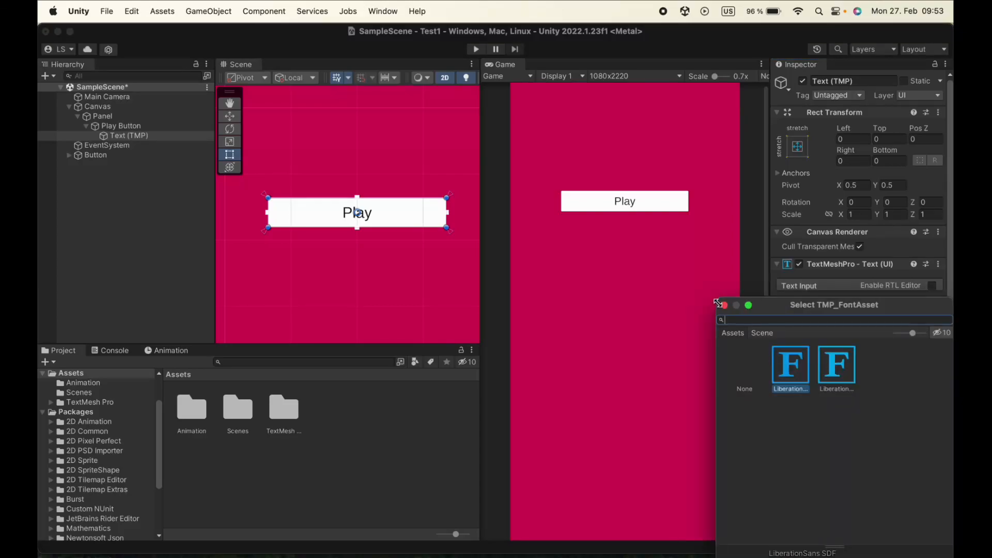
left_click(724, 305)
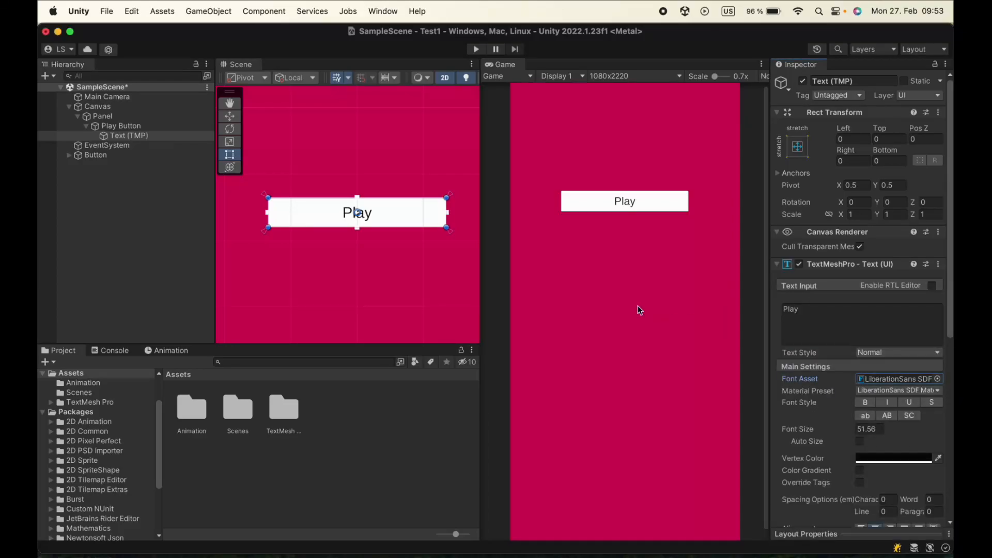
Duplicate the Play Button within the Panel and rename the copy Link button
left_click(86, 127)
left_click(109, 127)
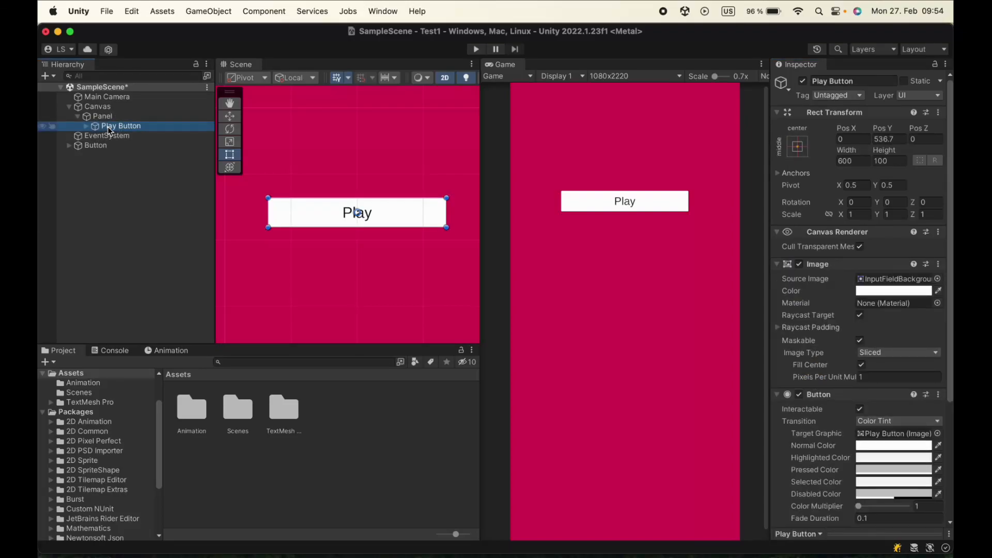
key("super+d")
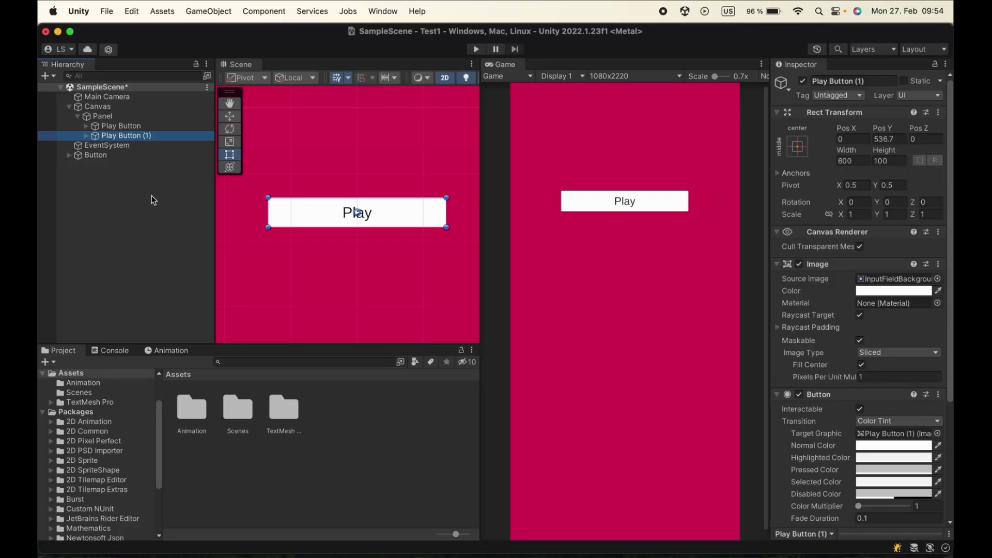
left_click(149, 135)
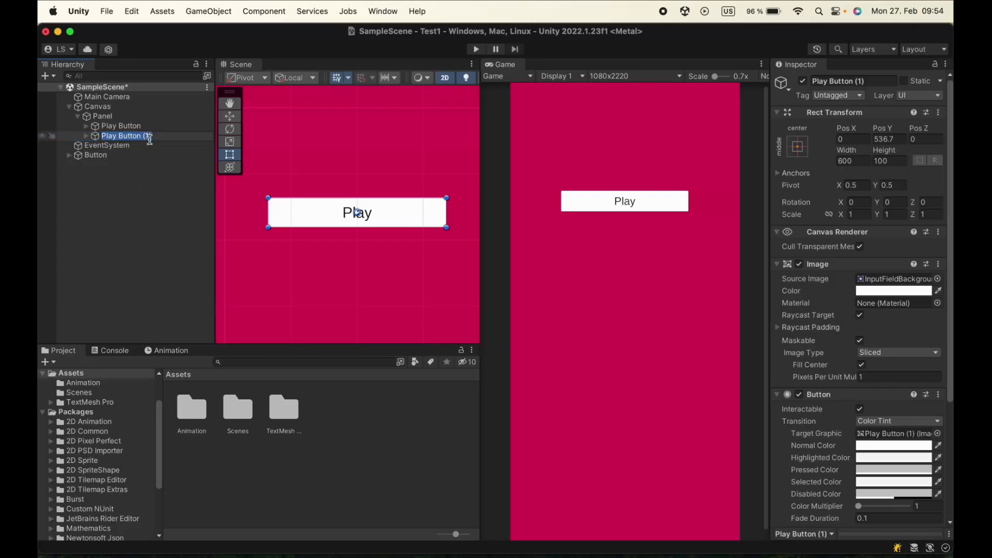
type("Li")
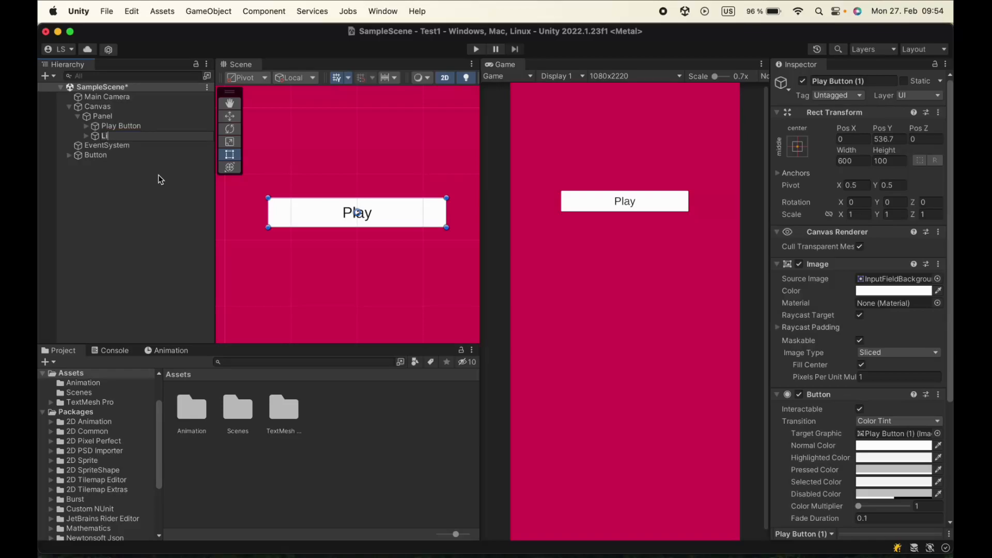
type("nk button")
key("Return")
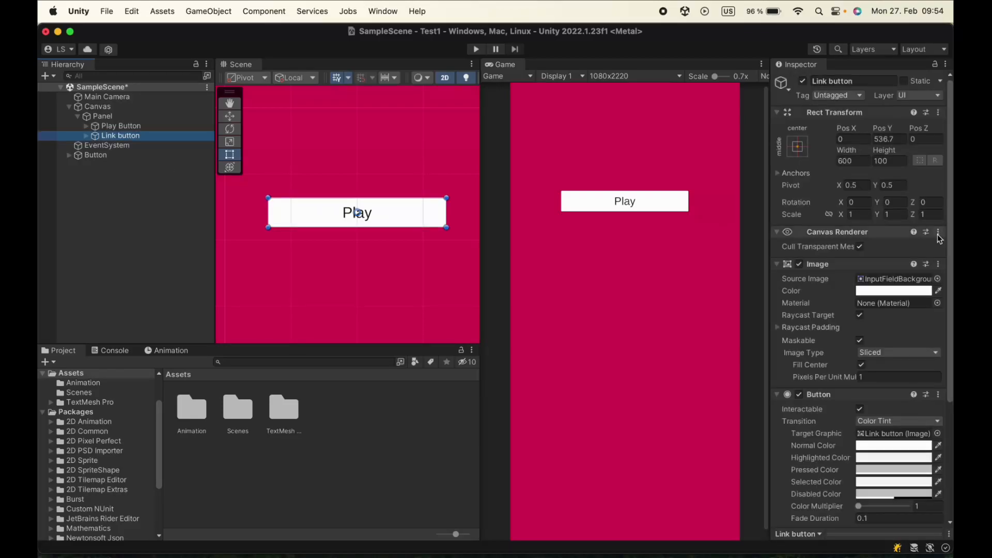
Apply the middle-center anchor preset with position to the Link button and move it up to Pos Y of about 334
left_click(798, 145)
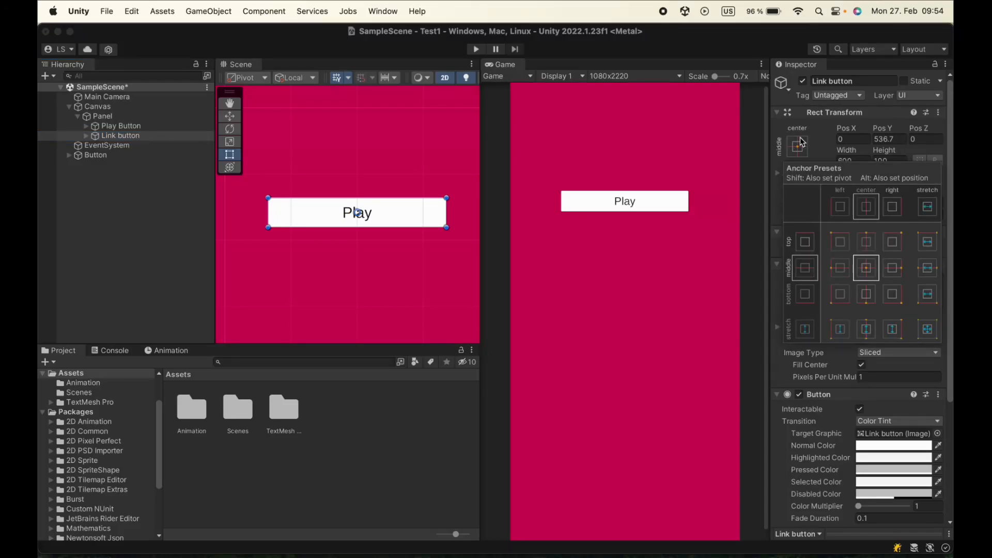
left_click(866, 268, "alt")
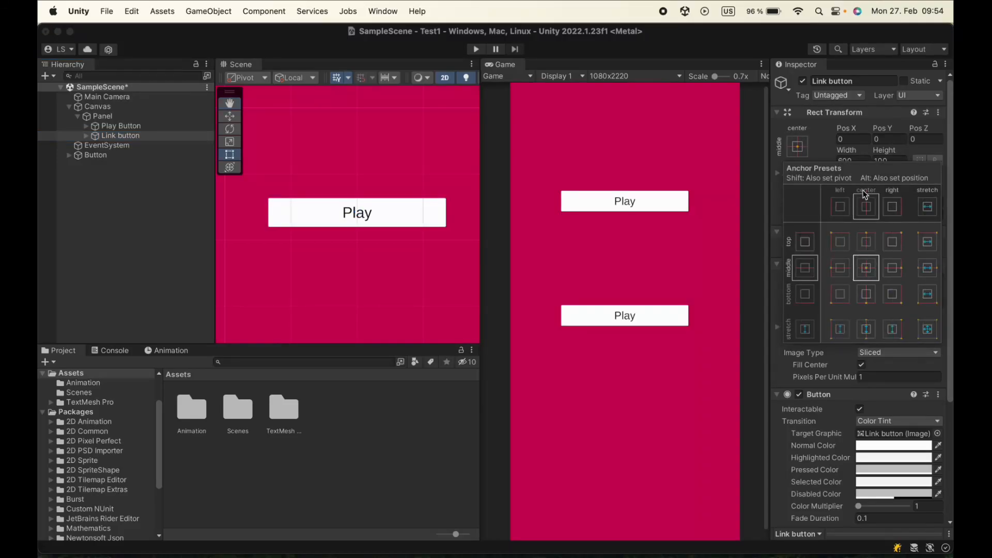
left_click(881, 128)
left_click_drag(882, 128, 578, 252)
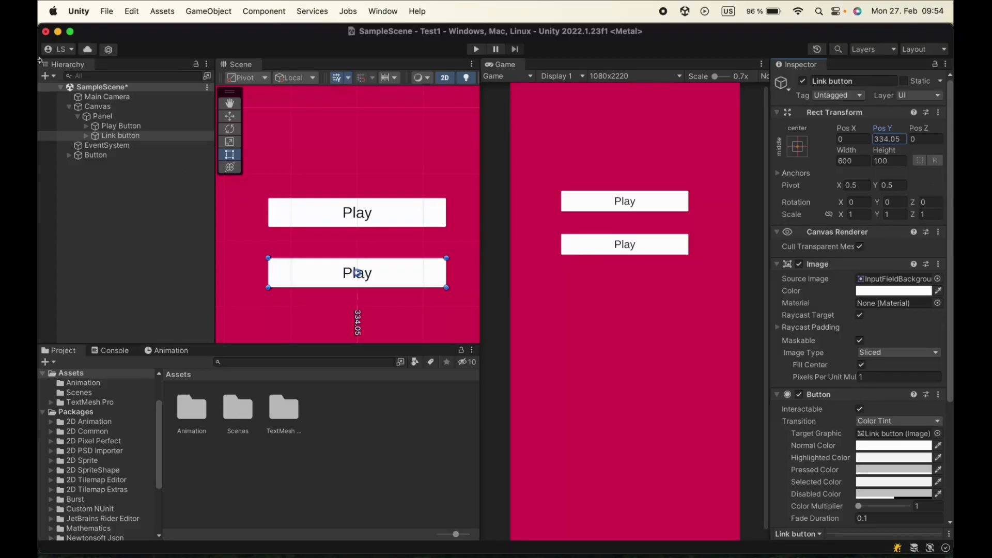
Change the label text of the Link button's Text (TMP) object to Link
left_click(87, 136)
left_click(117, 146)
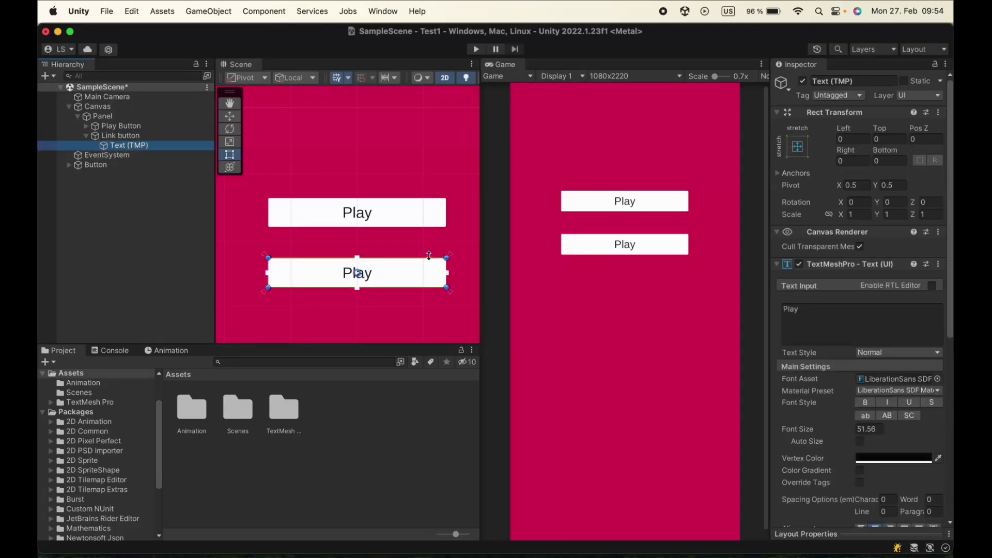
left_click(869, 328)
type("Link")
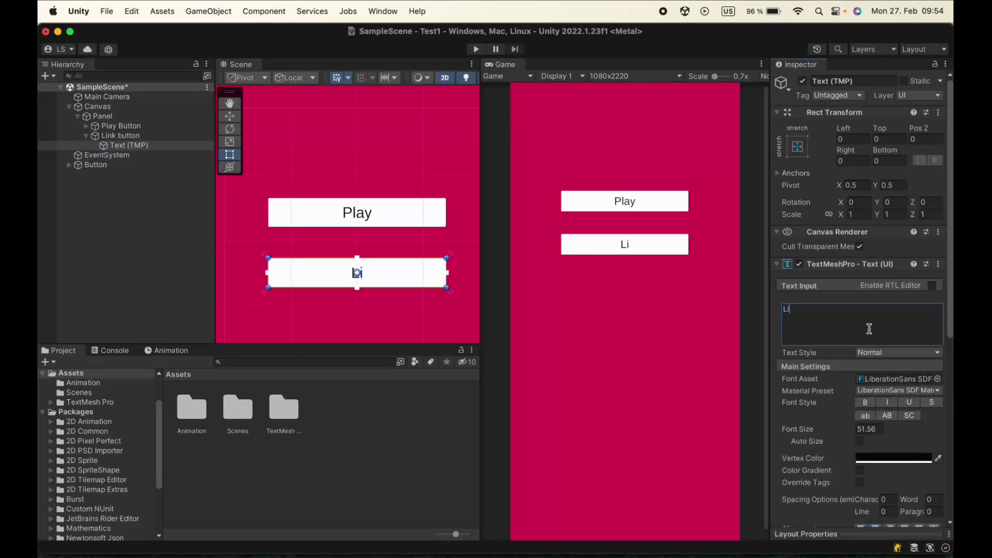
Set the Link label's vertex color to blue with RGB 0, 80, 255
left_click(899, 458)
left_click_drag(924, 363, 937, 363)
left_click_drag(883, 413, 915, 370)
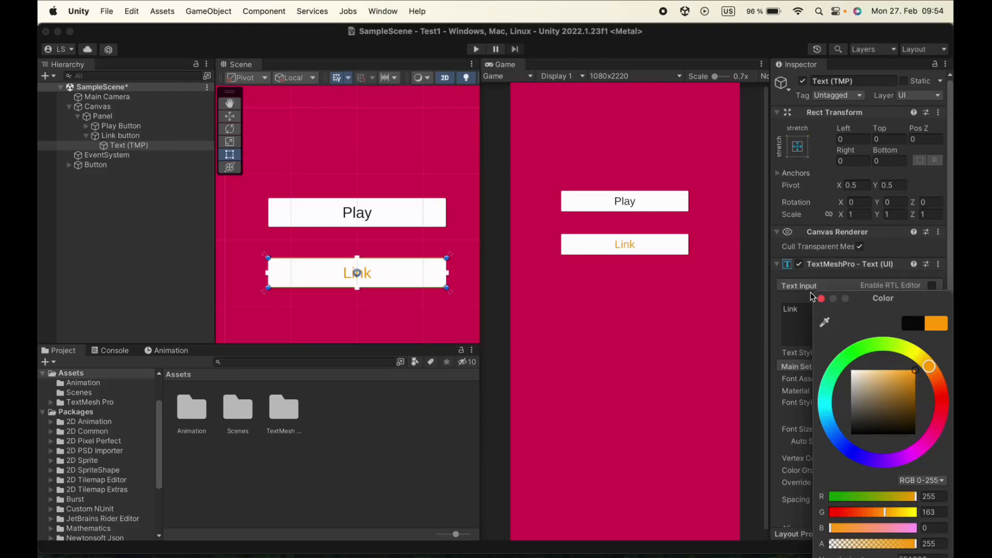
left_click(840, 441)
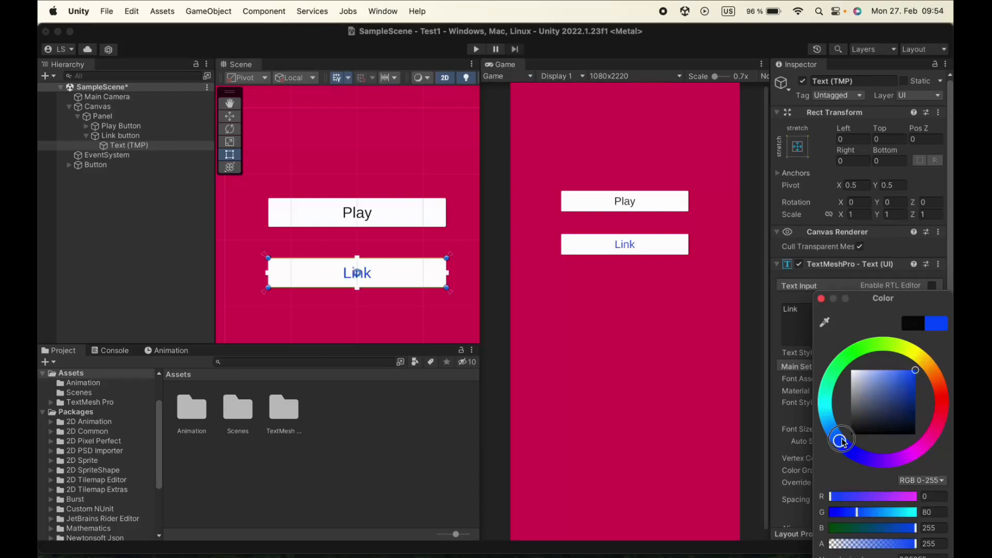
left_click(821, 298)
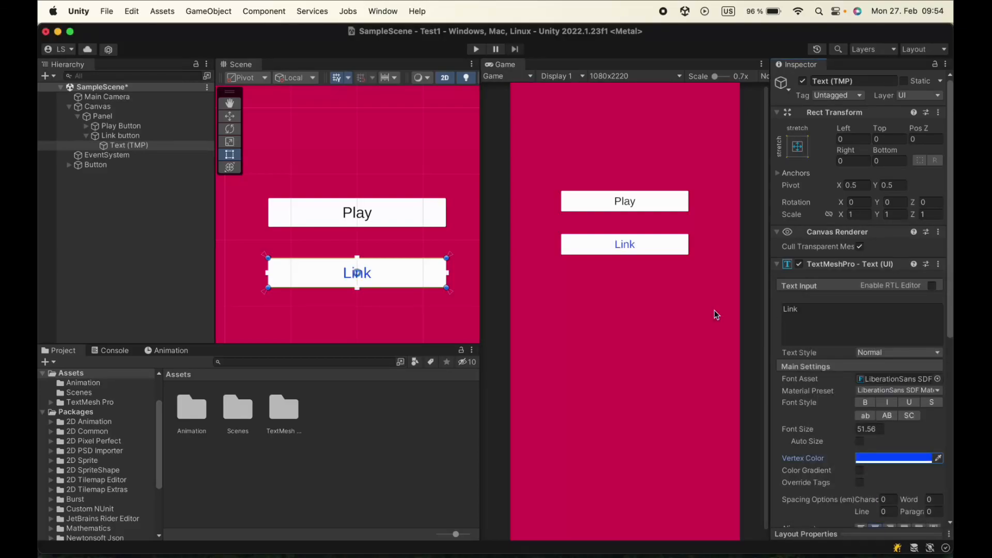
Duplicate the Link button, rename the copy Quit Button, and place it below the Link button at Pos Y of about 162
left_click(86, 136)
left_click(130, 135)
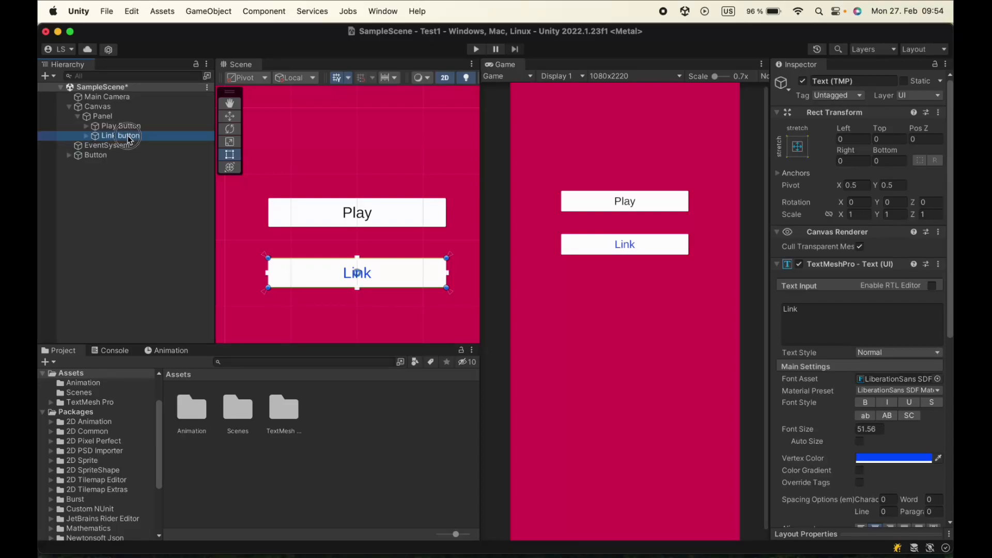
key("super+d")
type("Quit Button")
key("Return")
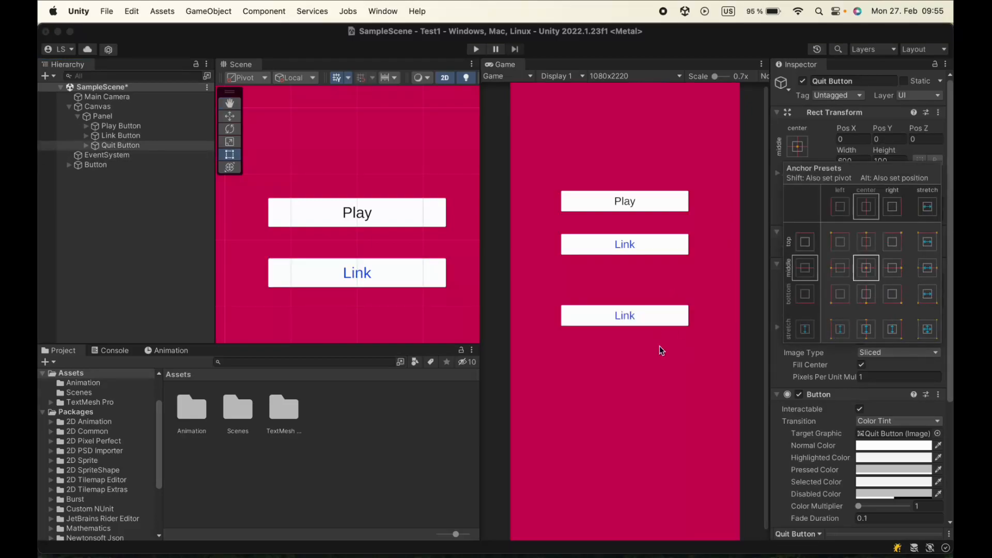
left_click(660, 346)
left_click_drag(882, 128, 930, 129)
Change the label text of the Quit Button's Text (TMP) object to Quit
left_click(86, 145)
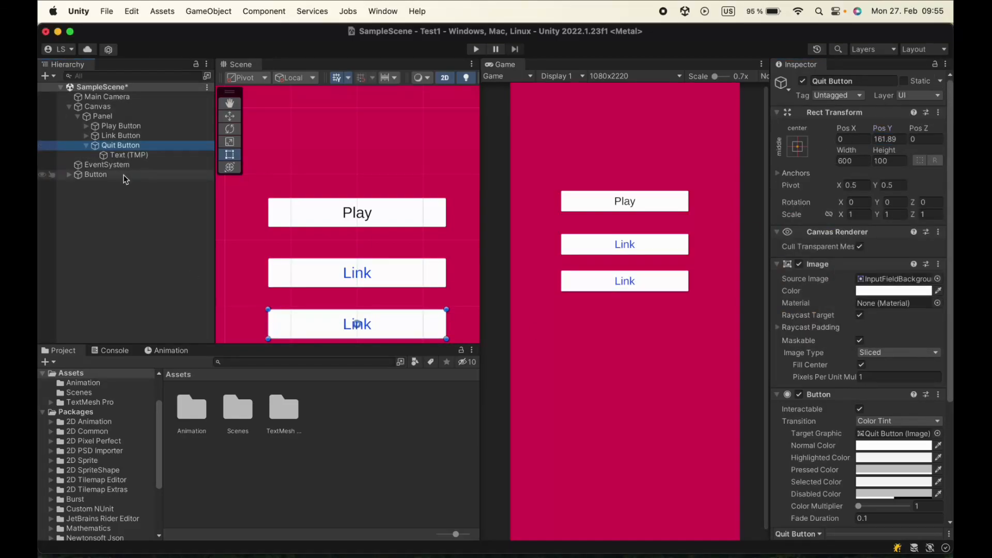
left_click(130, 155)
double_click(790, 309)
type("Quit")
Set the Quit label's vertex color to a medium green and collapse the Quit Button in the Hierarchy
left_click(920, 456)
left_click(846, 359)
left_click_drag(911, 377, 912, 387)
left_click(821, 299)
scroll(639, 360, "down", 1)
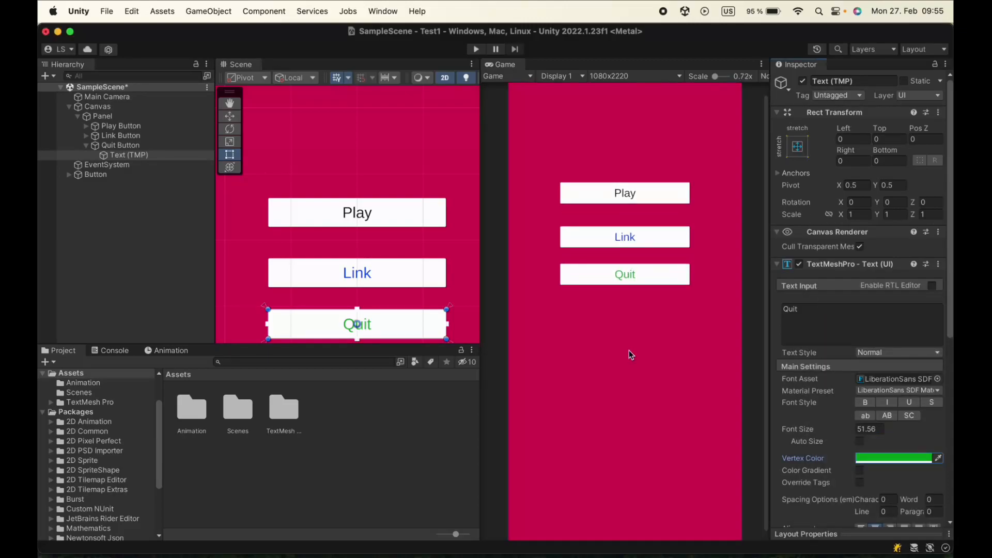
scroll(357, 169, "down", 5)
left_click(86, 146)
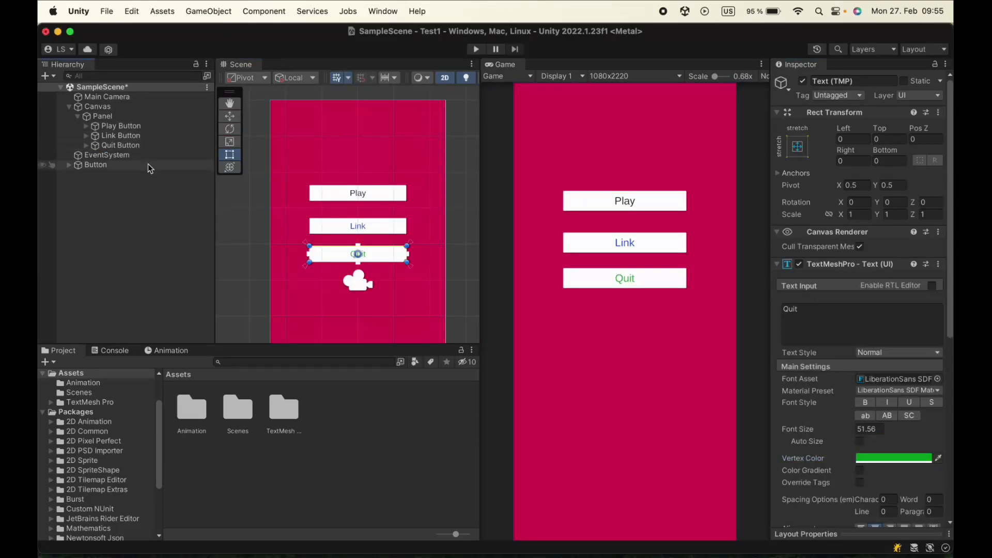
Create a new script named ButtonManager and attach it to the Panel as a component
left_click(110, 116)
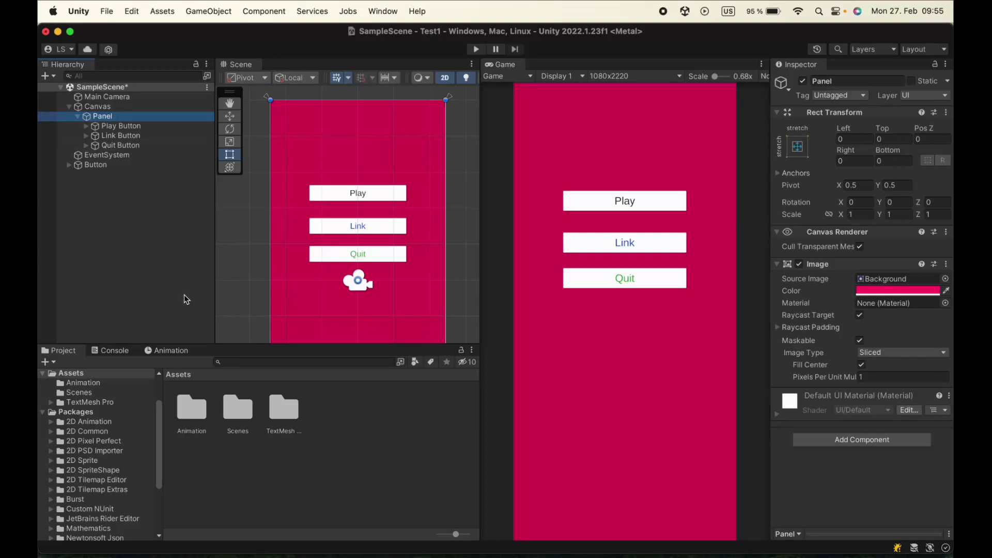
left_click(876, 440)
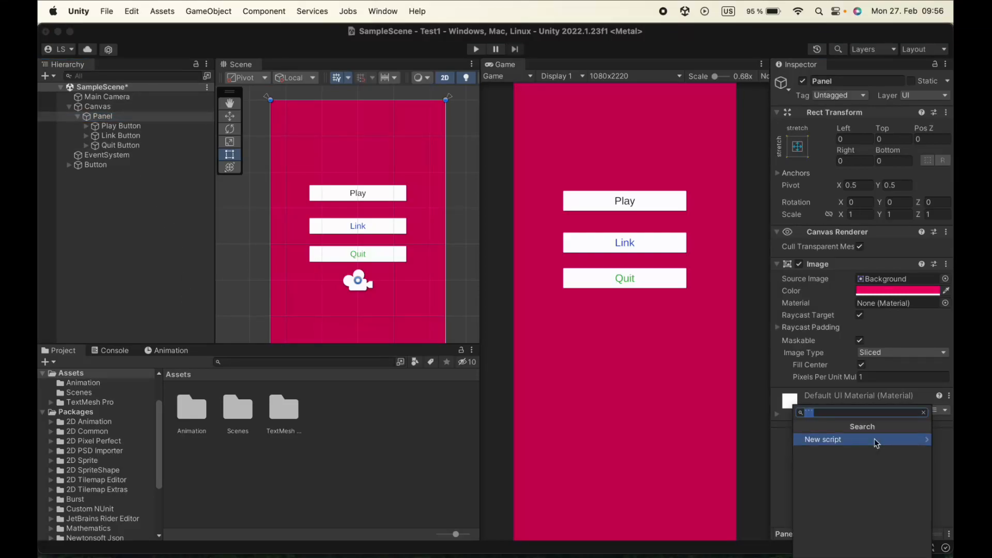
type("Buttonmanager")
left_click(833, 413)
key("BackSpace")
type("M")
left_click(853, 438)
left_click(877, 532)
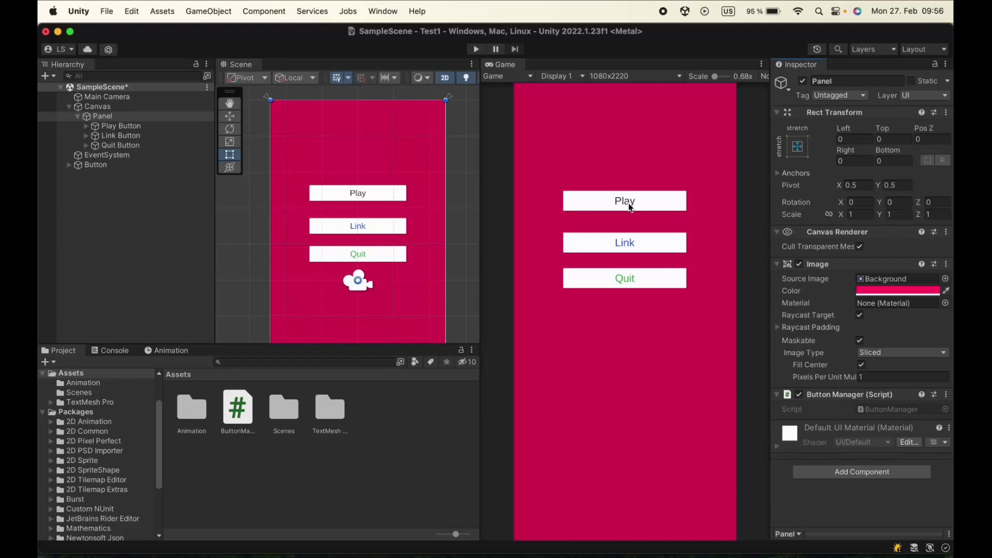
Check which scenes are included in the Build Settings
left_click(106, 11)
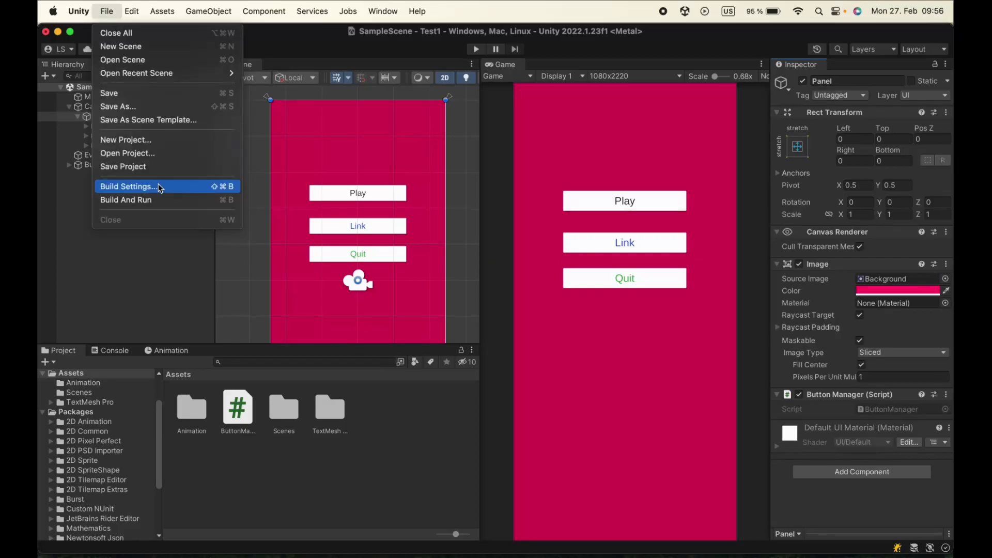
left_click(158, 186)
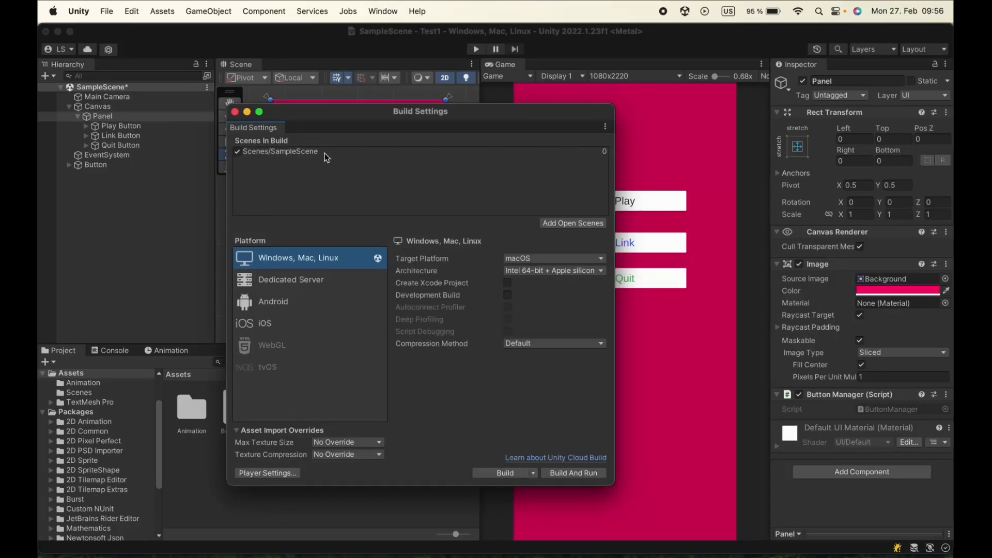
left_click(235, 113)
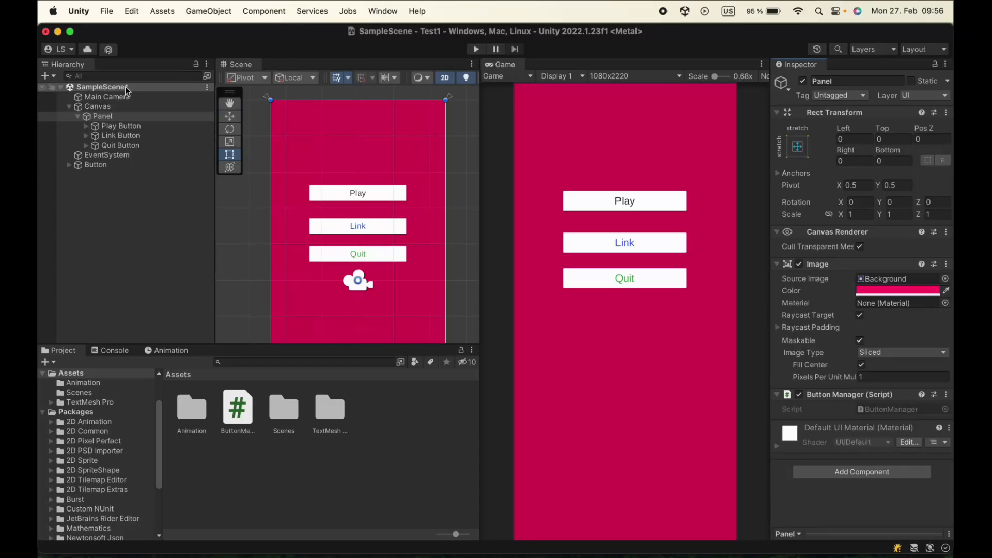
Save the current scene and also save it under the name Main in the Assets folder
key("super+s")
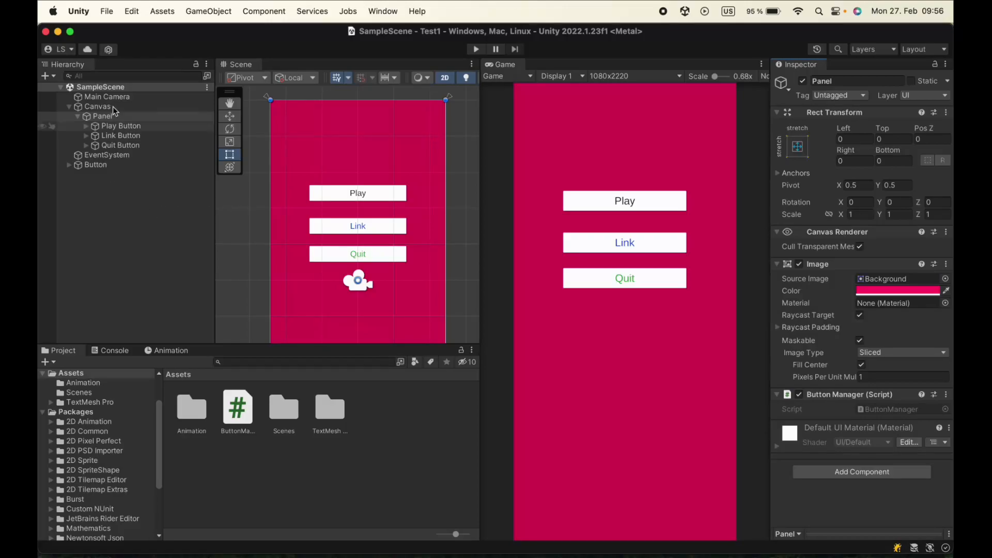
left_click(118, 89)
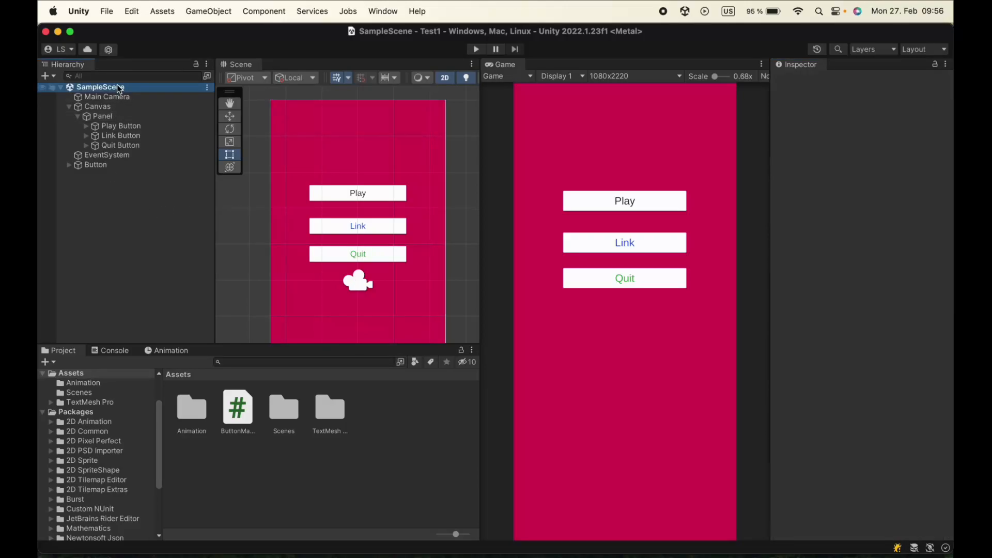
left_click(111, 11)
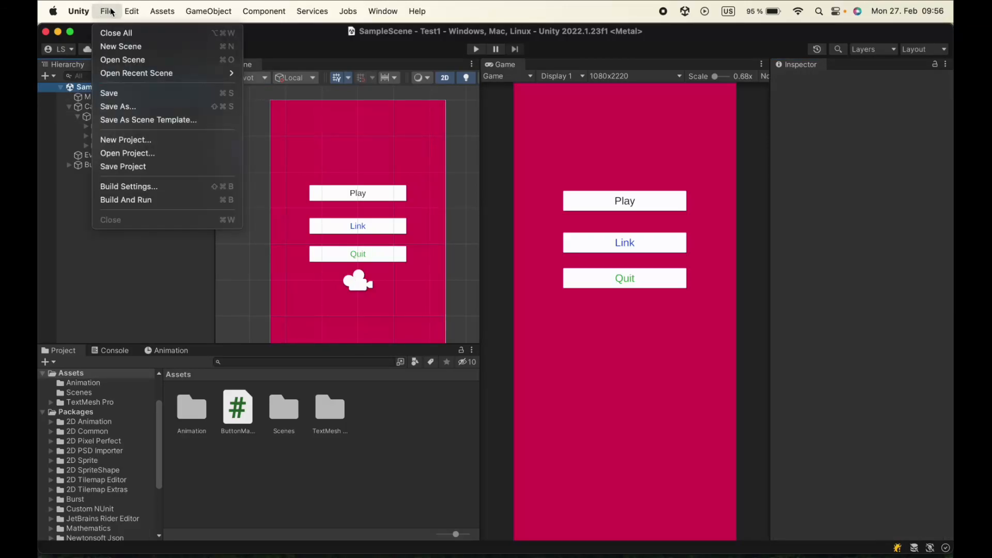
left_click(131, 109)
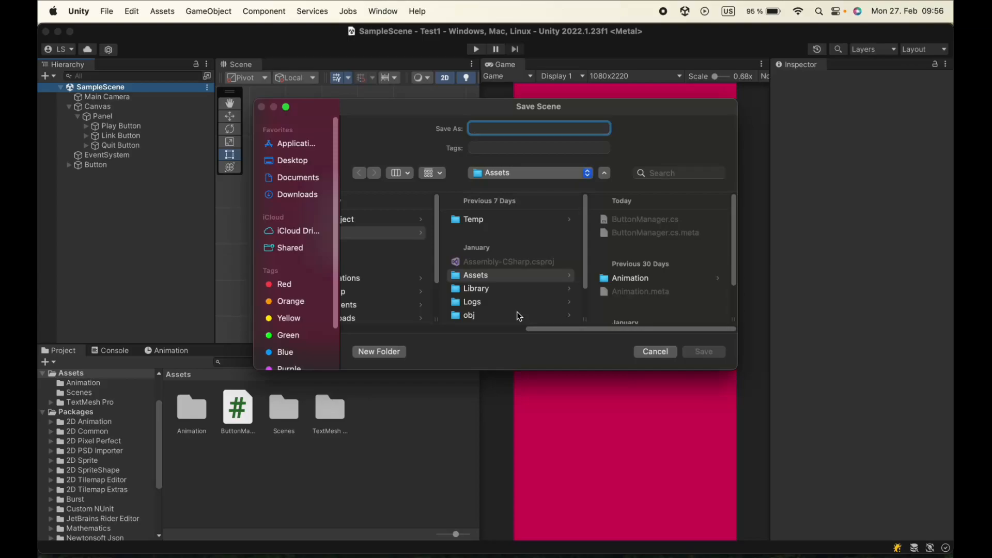
type("Main")
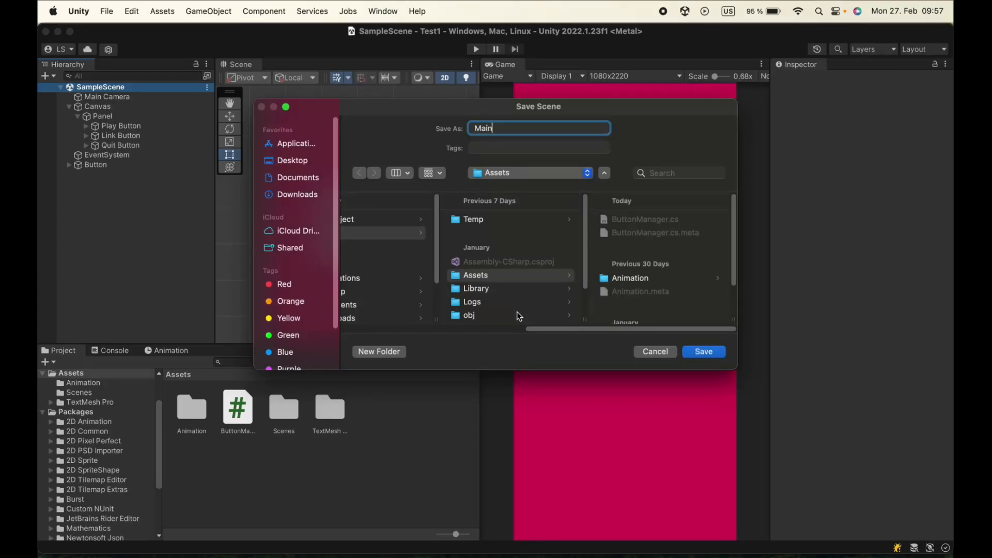
left_click(704, 351)
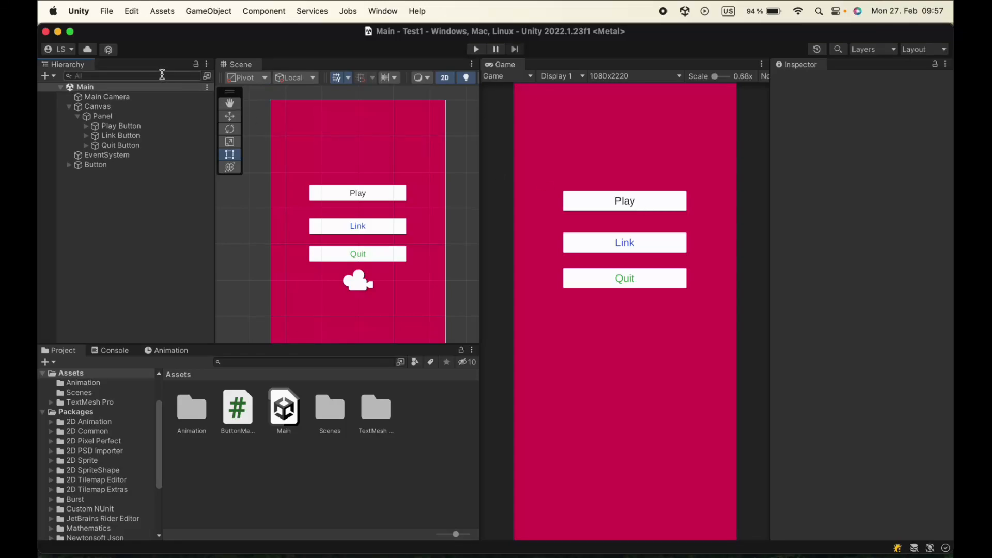
Create a new scene from the Basic 2D (Built-in) template
left_click(108, 12)
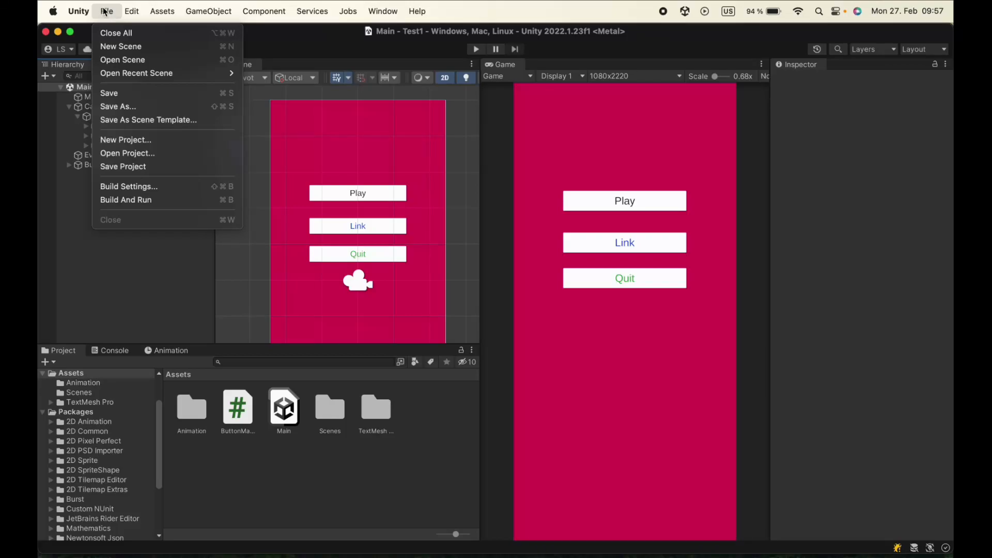
left_click(112, 47)
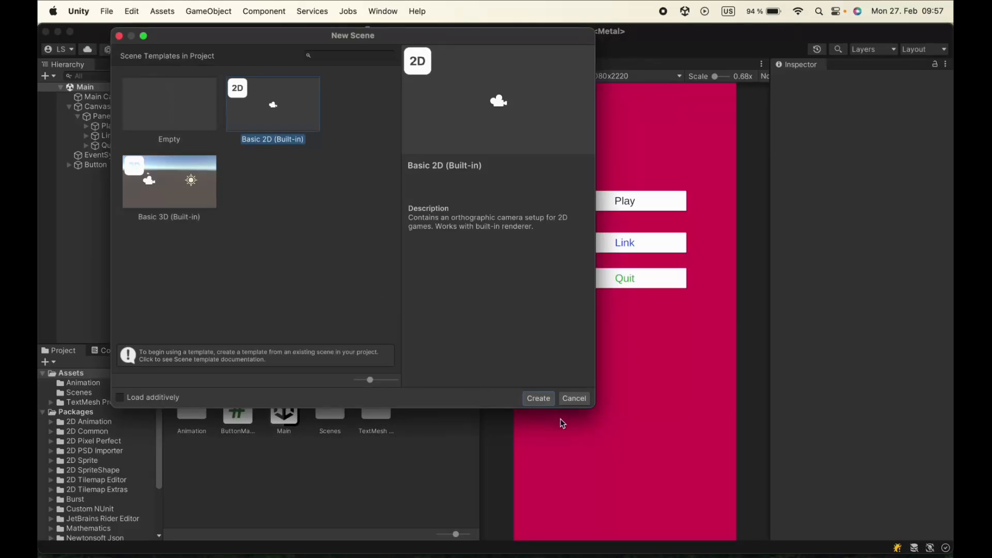
left_click(538, 399)
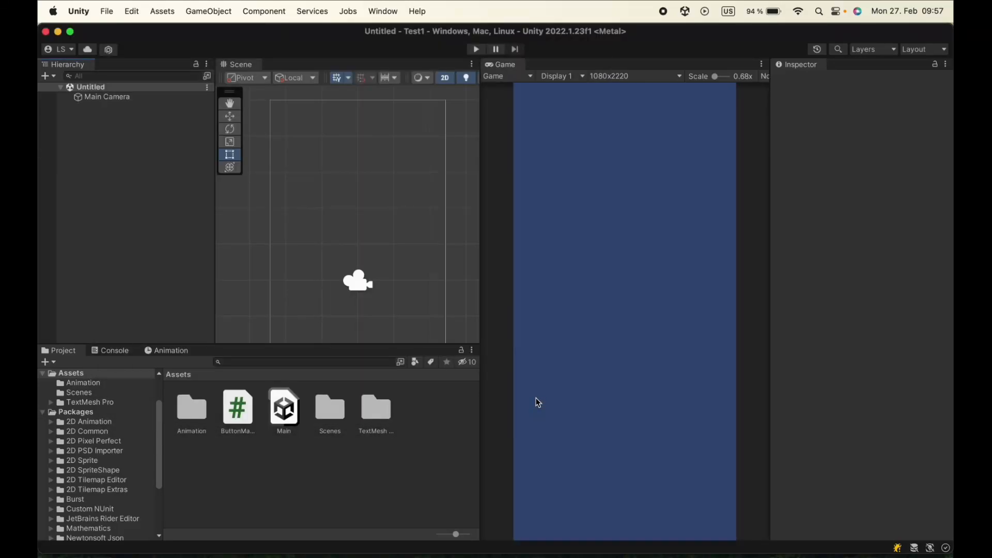
Add a UI Canvas to the new scene and set its render mode to Screen Space - Camera, using the Main Camera
right_click(106, 109)
mouse_move(152, 361)
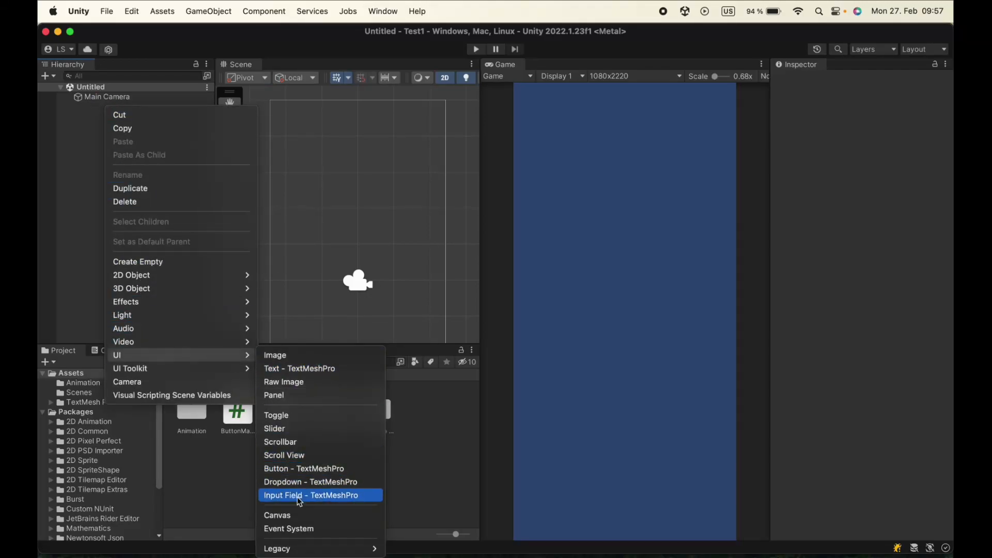
left_click(299, 515)
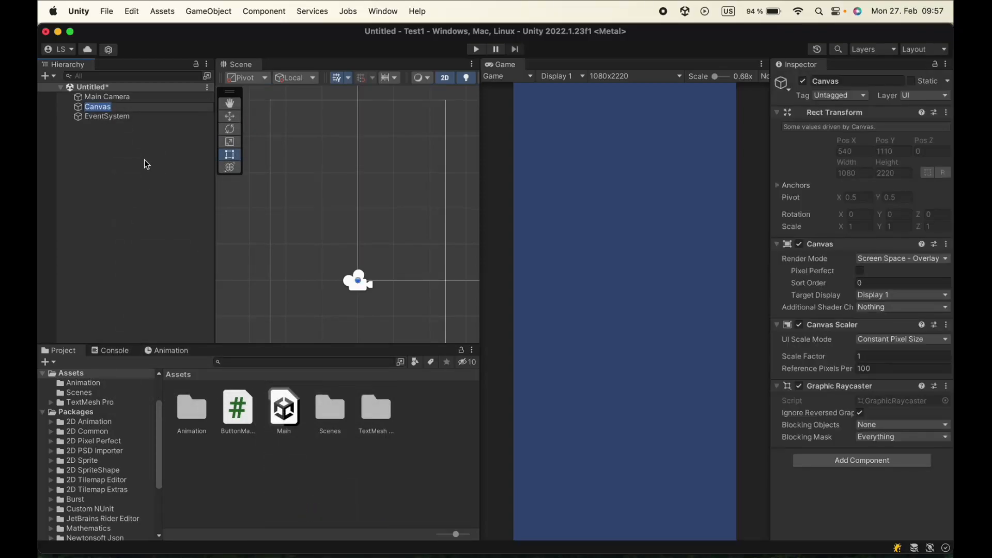
left_click(129, 108)
left_click(902, 258)
left_click(908, 285)
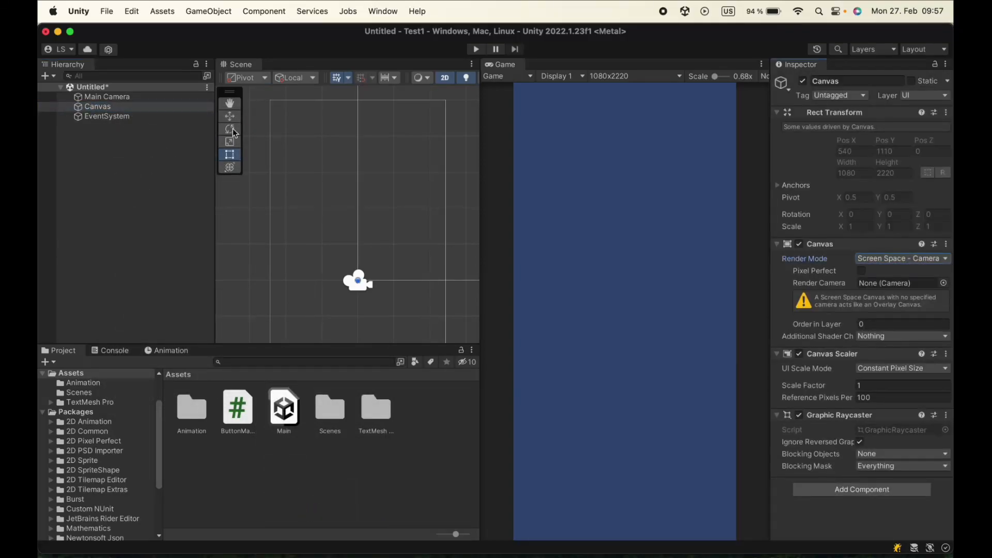
left_click(901, 259)
left_click(905, 273)
Set the Canvas Scaler to Scale With Screen Size with a 1080 x 2220 reference resolution and Match 0
left_click(901, 380)
left_click(919, 398)
left_click(861, 406)
left_click(888, 382)
left_click(888, 388)
left_click(848, 408)
type("1080")
key("Tab")
type("2220")
mouse_move(858, 433)
left_mouse_down()
mouse_move(883, 436)
mouse_move(858, 435)
left_mouse_up()
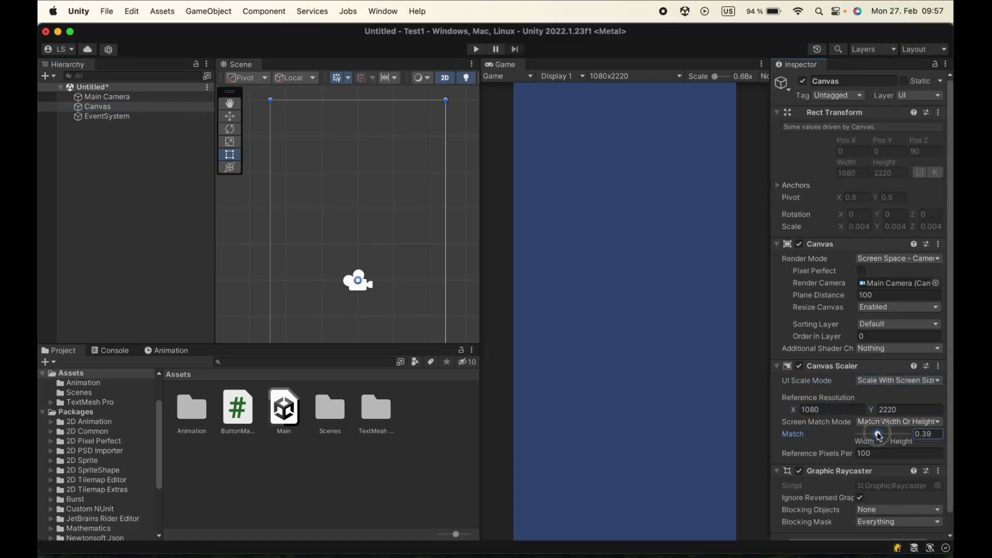
Add a UI Panel inside the Canvas and set its image color to bright green 07FF00
right_click(87, 106)
mouse_move(103, 367)
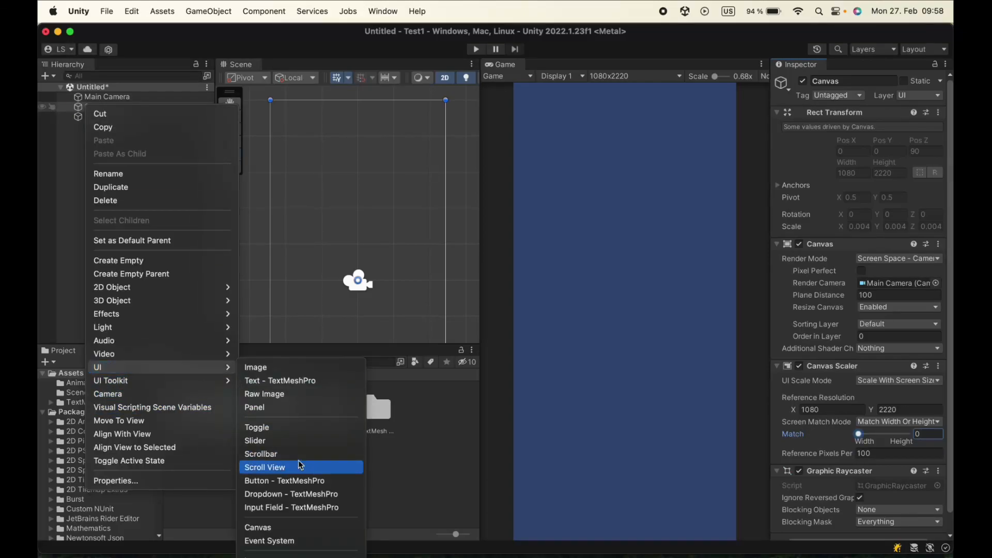
left_click(296, 409)
left_click(899, 291)
left_click(909, 356)
left_click(855, 334)
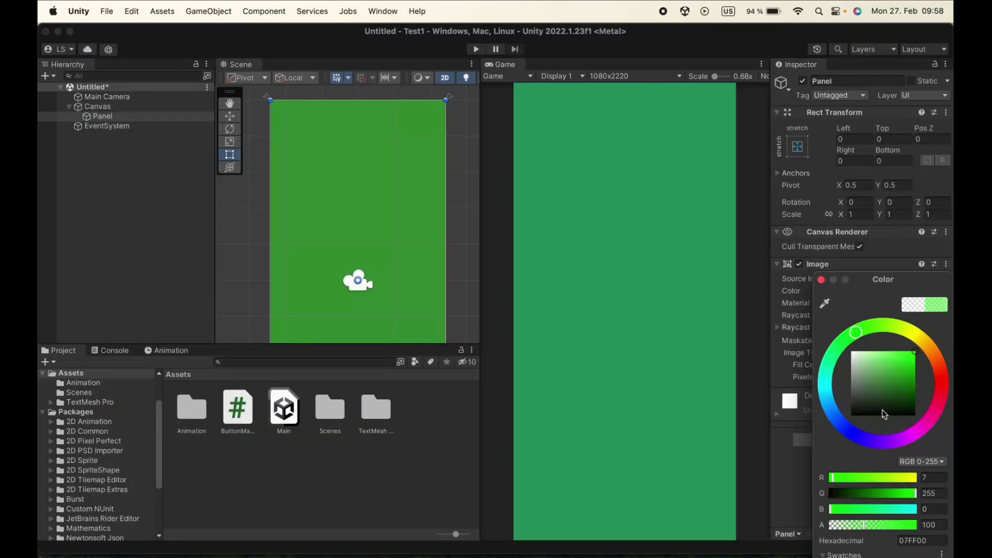
left_click(821, 280)
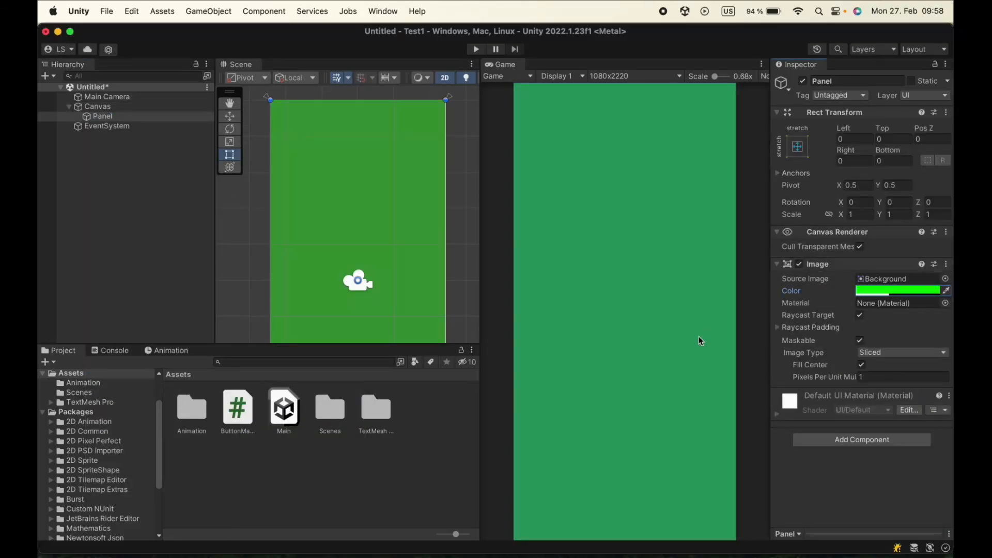
Save the new scene as Game in the Assets folder
left_click(107, 10)
left_click(134, 107)
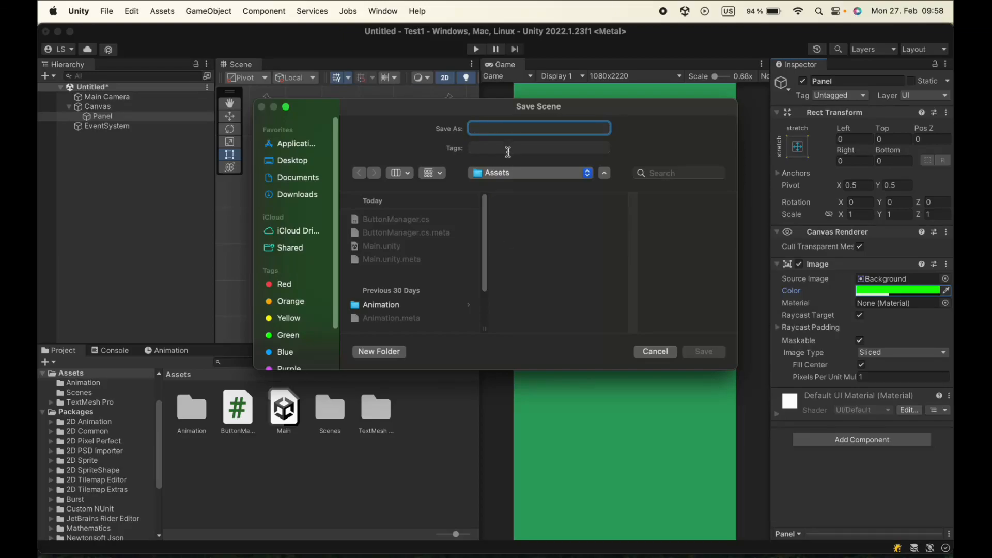
type("Game")
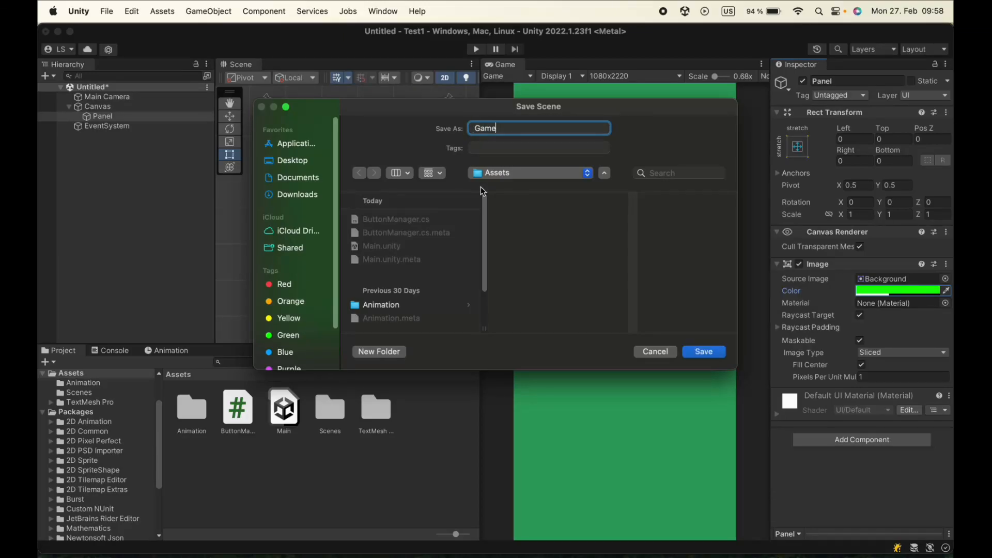
left_click(697, 353)
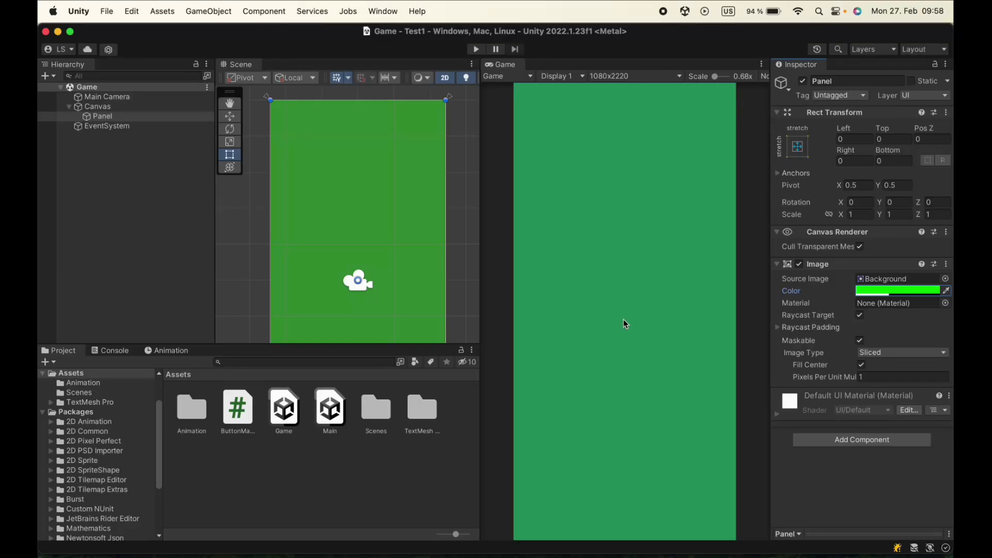
Add the open Game scene to the Scenes In Build list in the Build Settings
left_click(105, 12)
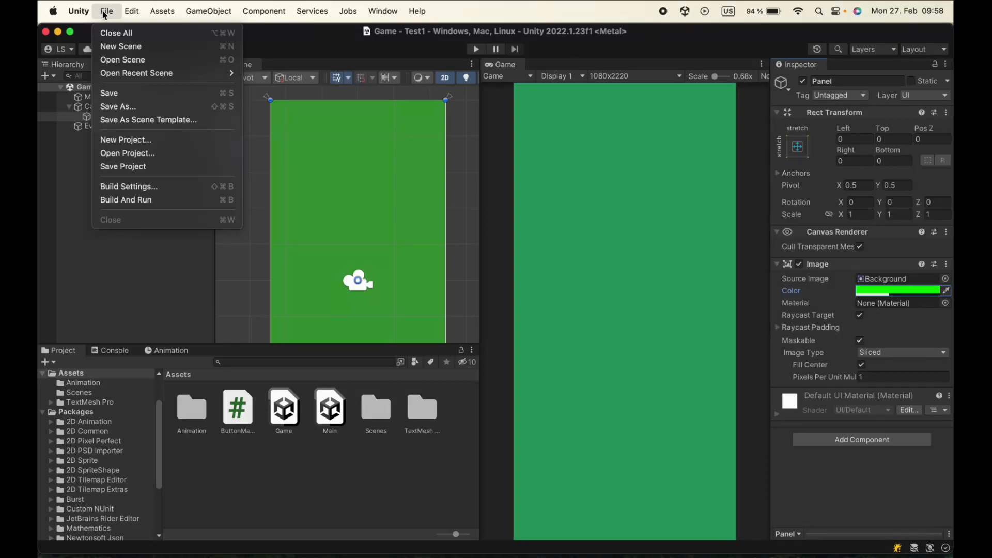
left_click(155, 187)
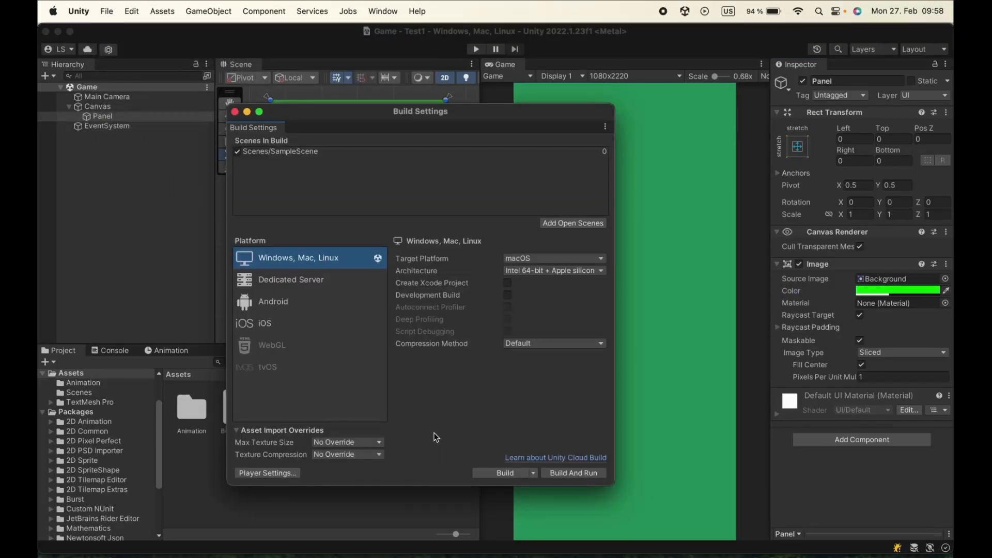
left_click(578, 223)
left_click(235, 112)
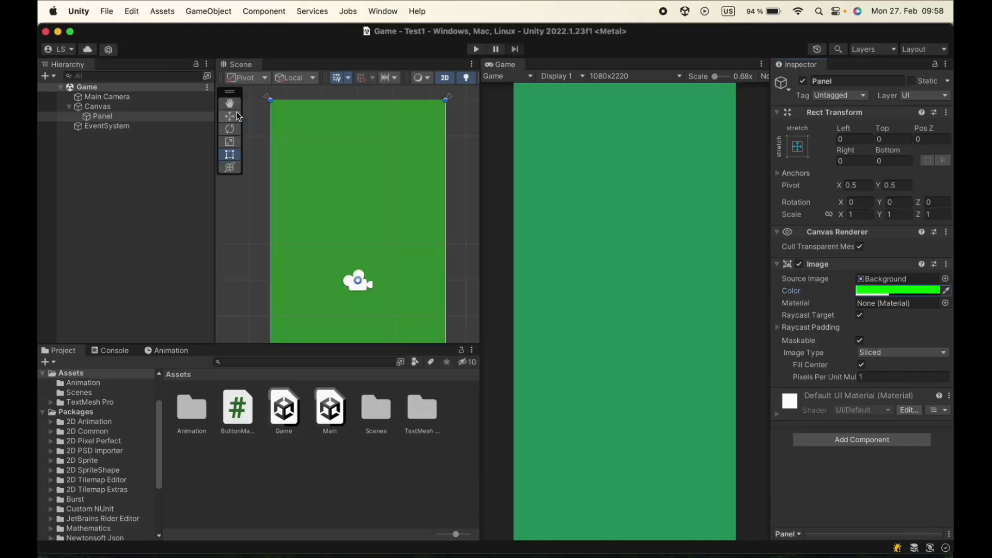
Open the Main scene and open the ButtonManager script attached to its Panel in JetBrains Rider
double_click(332, 420)
left_click(69, 106)
left_click(94, 114)
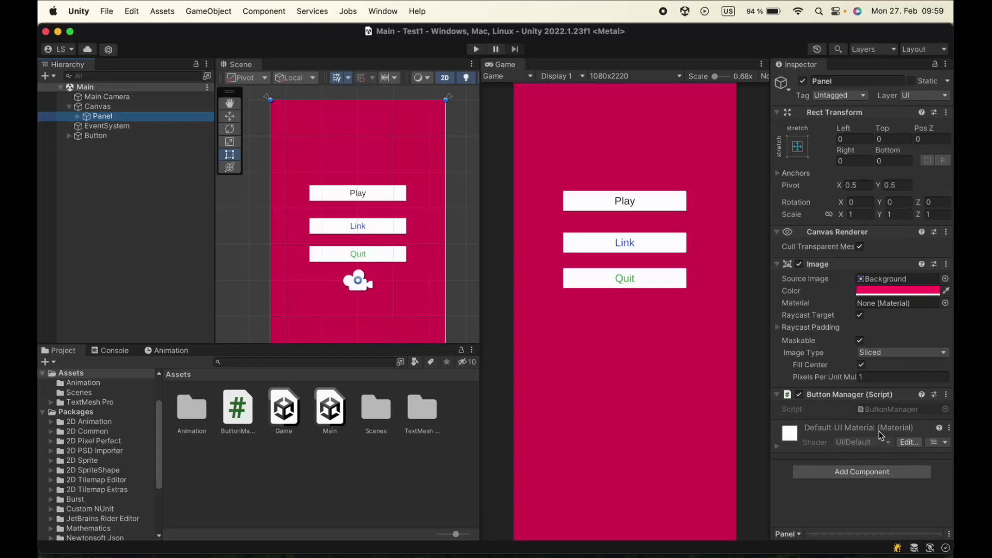
left_click(878, 409)
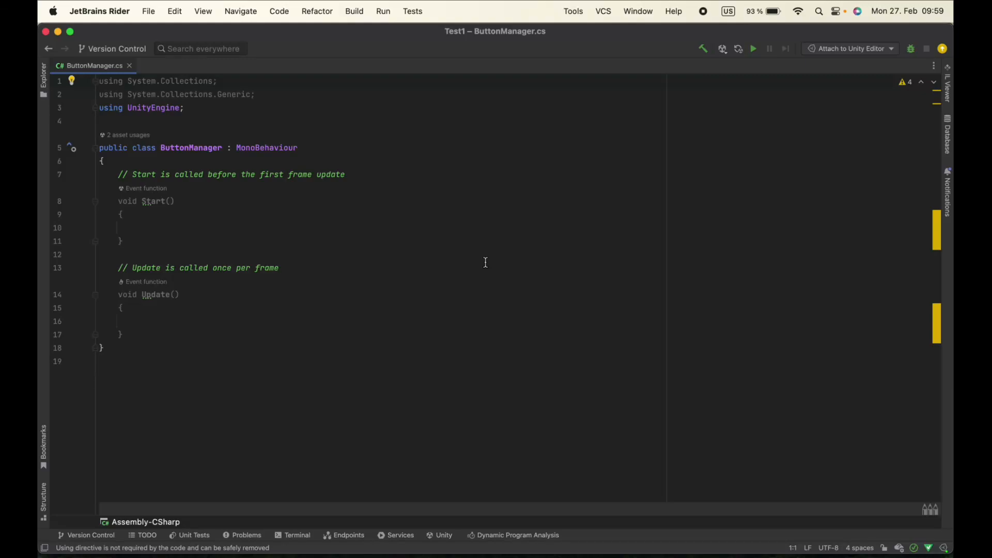
Delete the default Start and Update methods with their comments from the ButtonManager class
left_click(114, 176)
left_click_drag(114, 176, 199, 328)
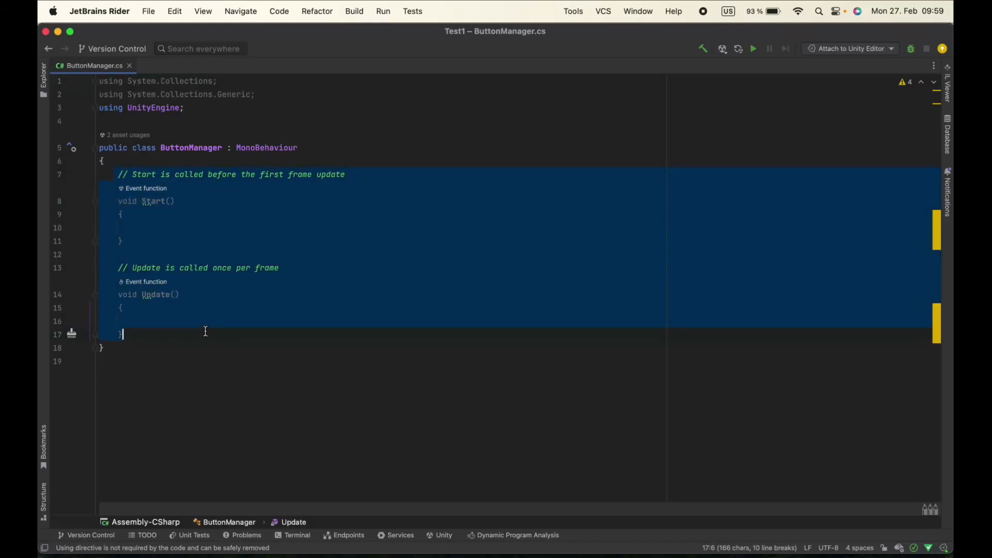
key("BackSpace")
Add an empty public void OnClickGame() method to the ButtonManager class
type("pu")
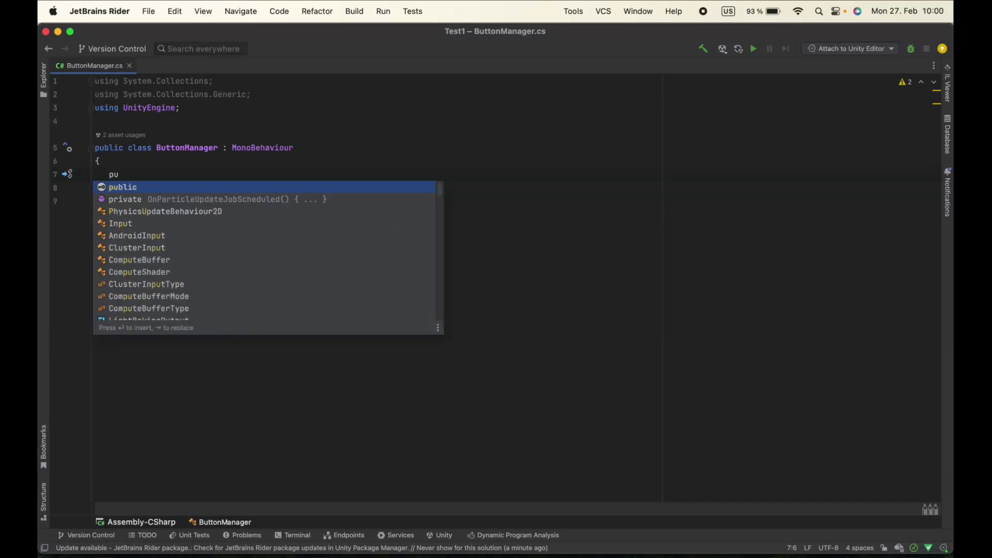
key("Return")
type("void")
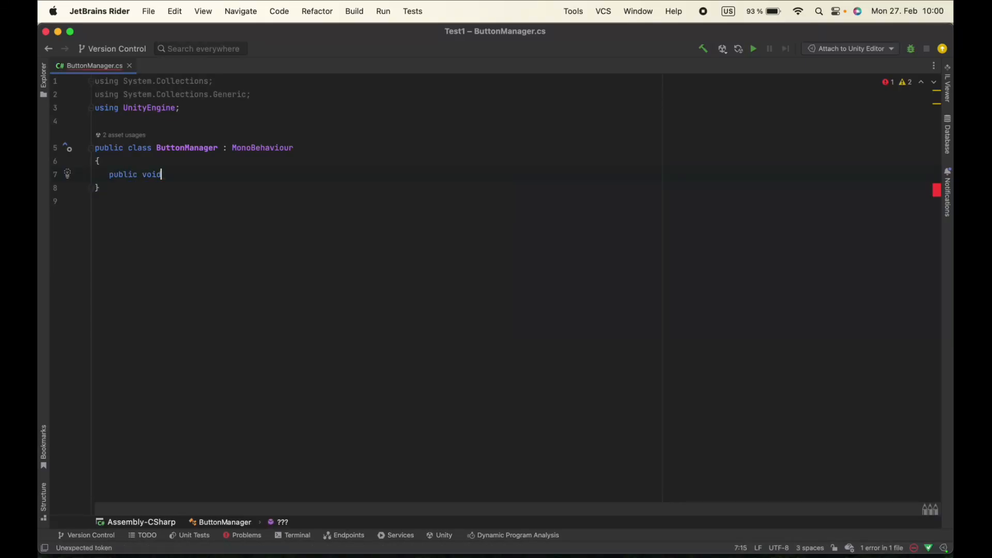
type(" On")
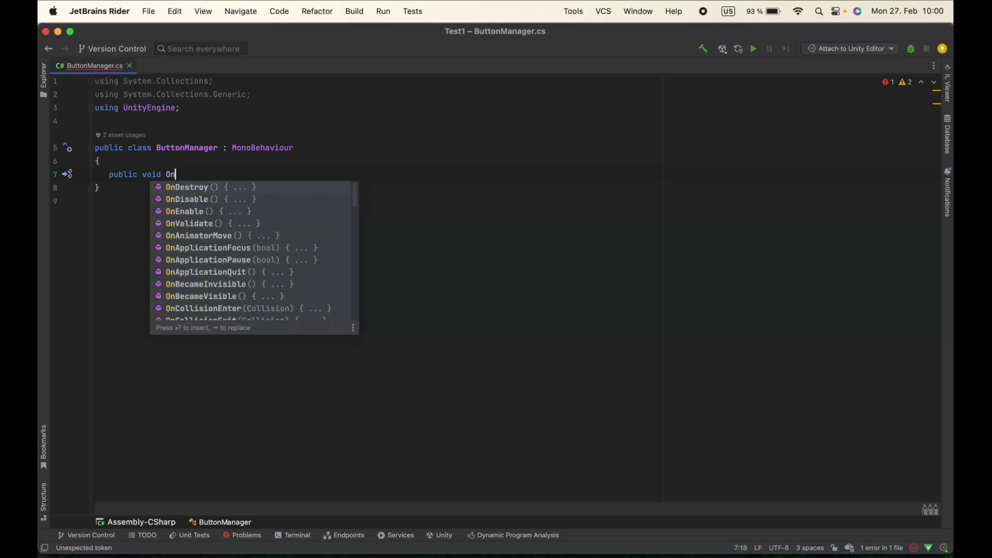
type("ClickGame(")
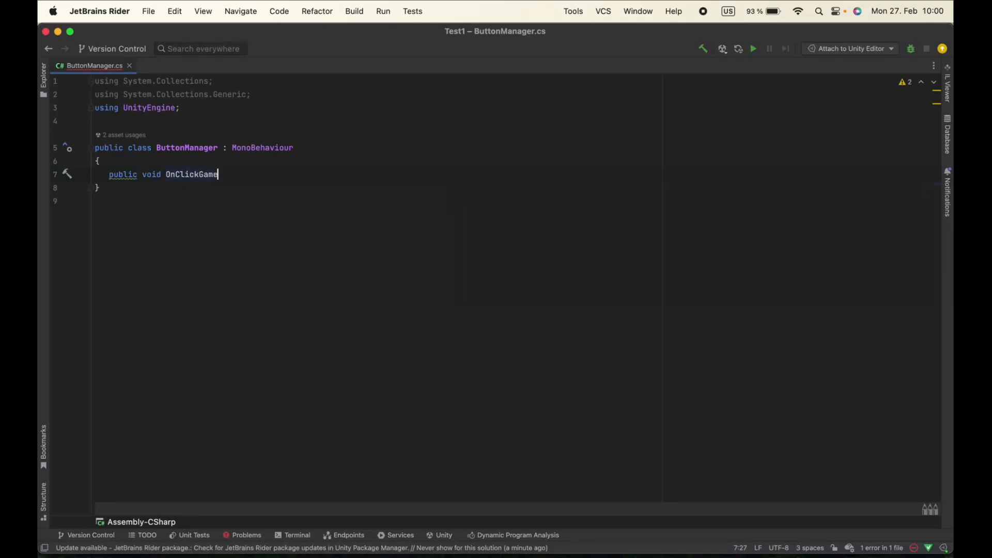
key("Escape")
type(")")
key("Return")
type("{")
key("Return")
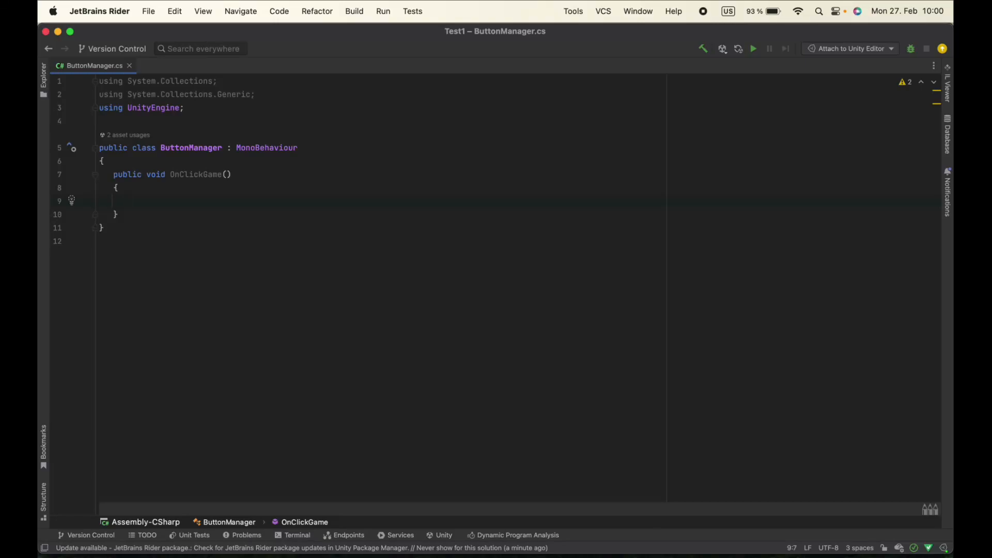
Write SceneManager.LoadScene("Game"); inside OnClickGame, importing the UnityEngine.SceneManagement namespace
type("scene")
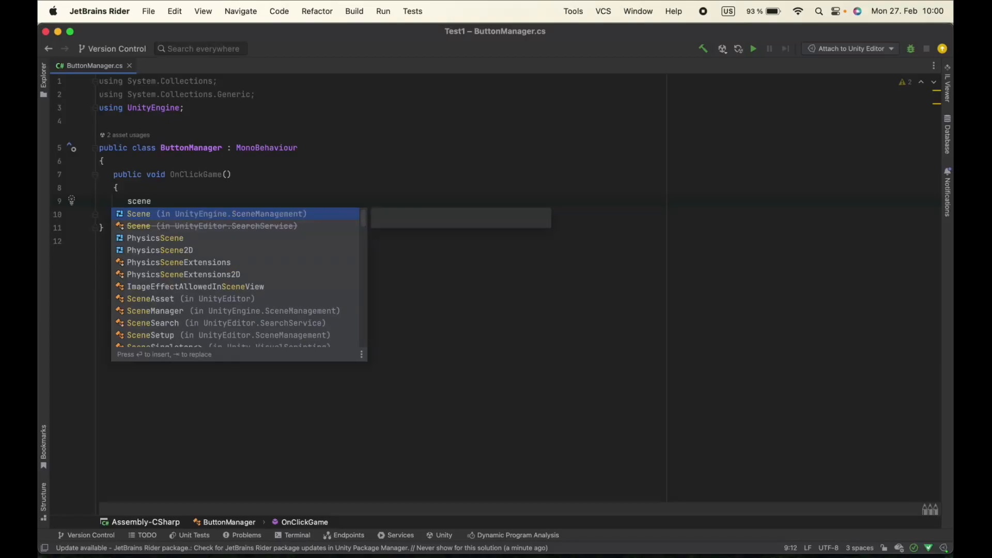
key("Return")
type("m")
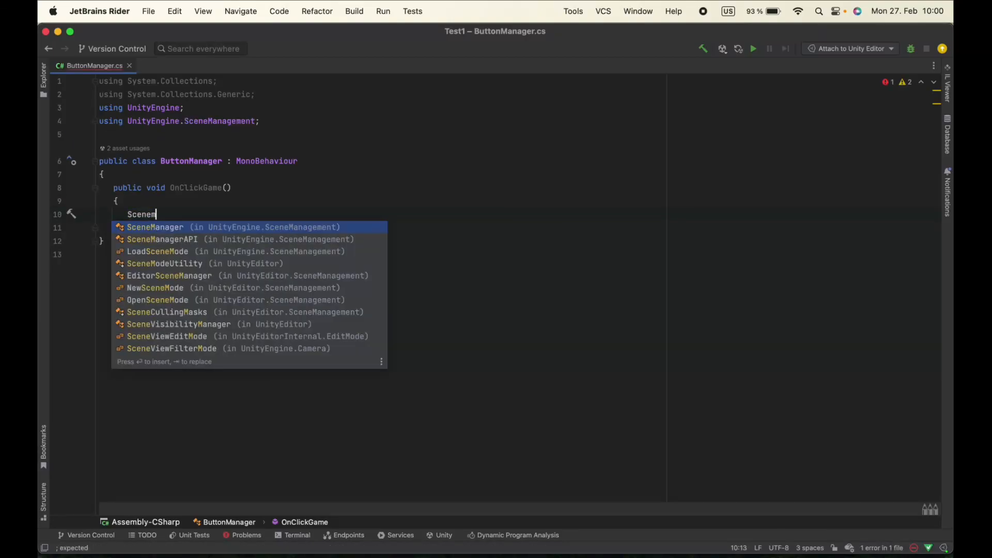
key("Return")
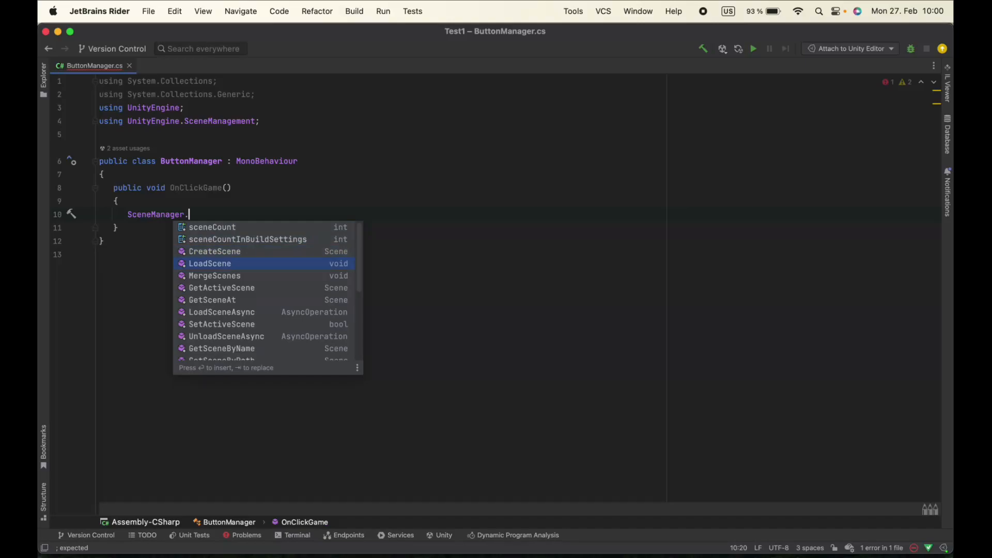
key("Return")
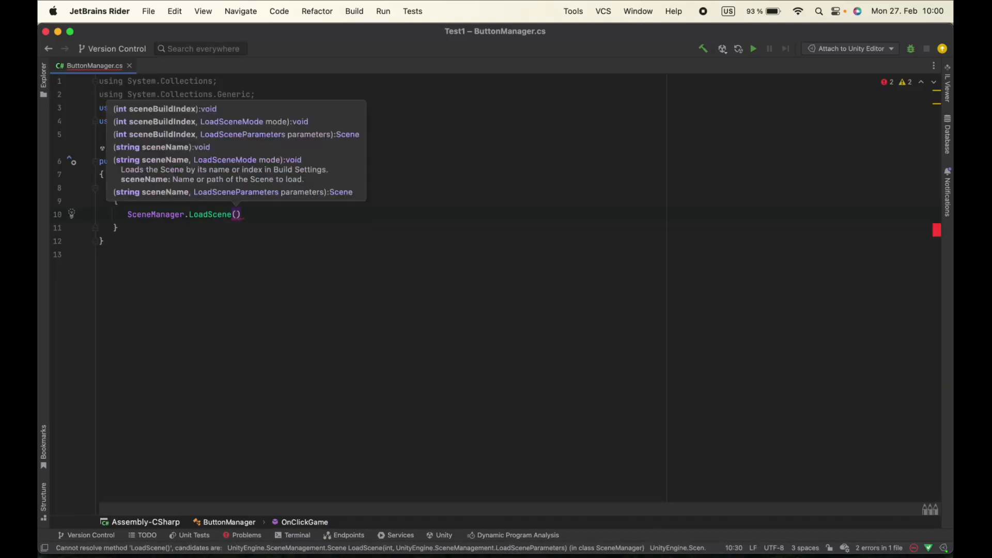
type("\"")
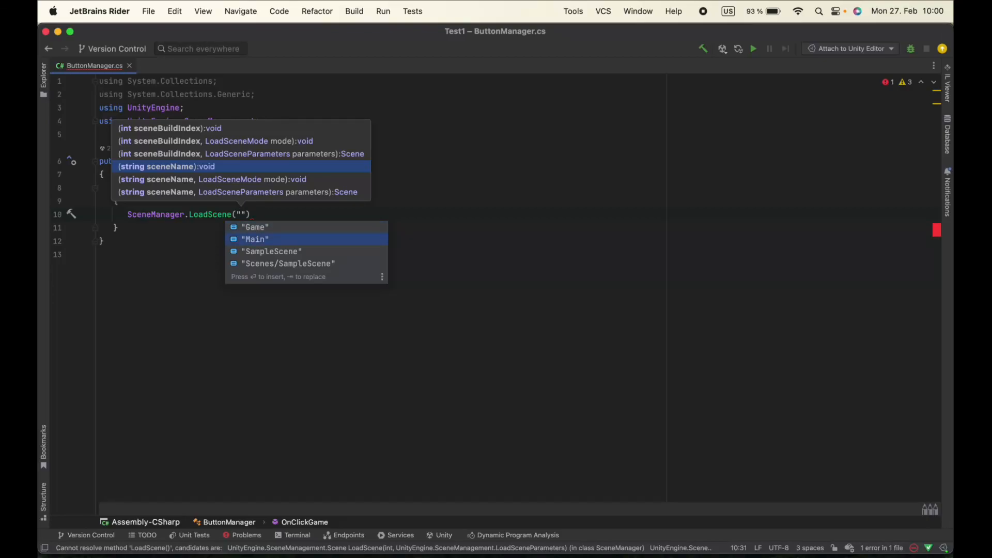
key("Return")
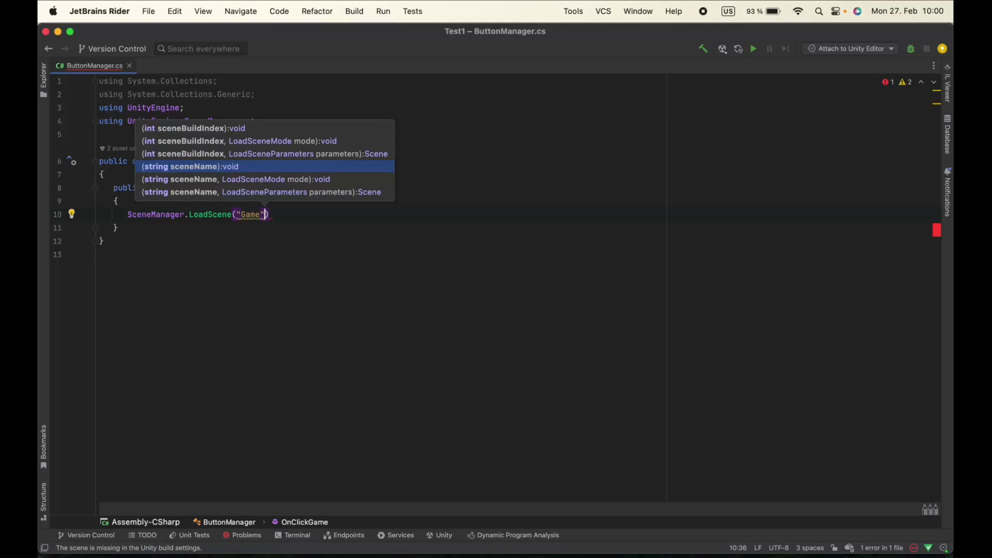
key("End")
type(";")
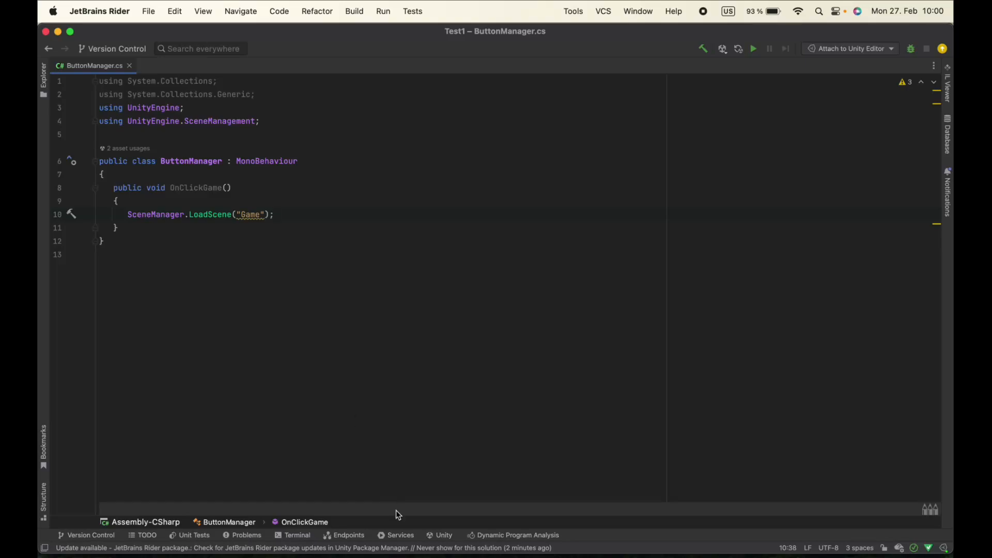
Return to Unity and add an On Click event to the Play Button that calls ButtonManager.OnClickGame on the Panel
left_click(58, 32)
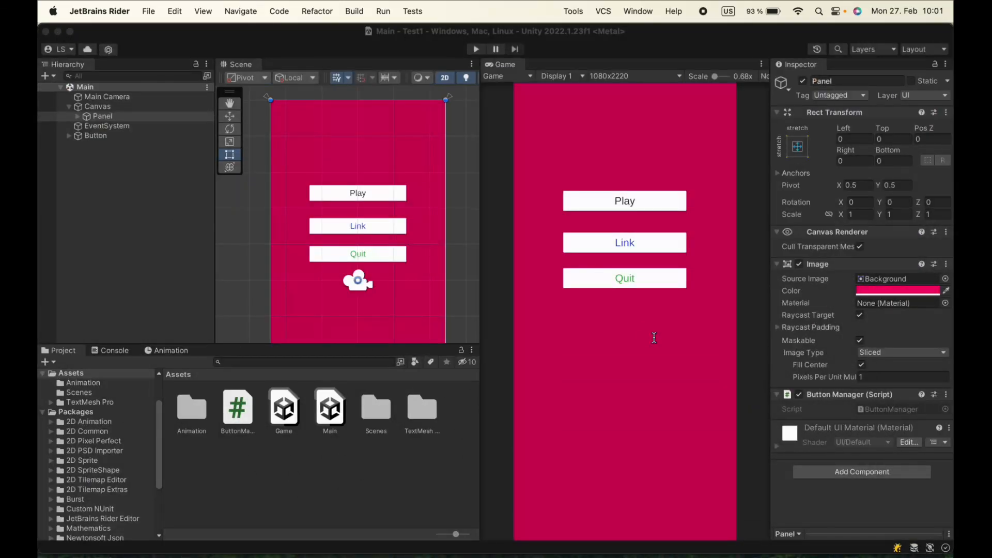
left_click(78, 116)
left_click(118, 128)
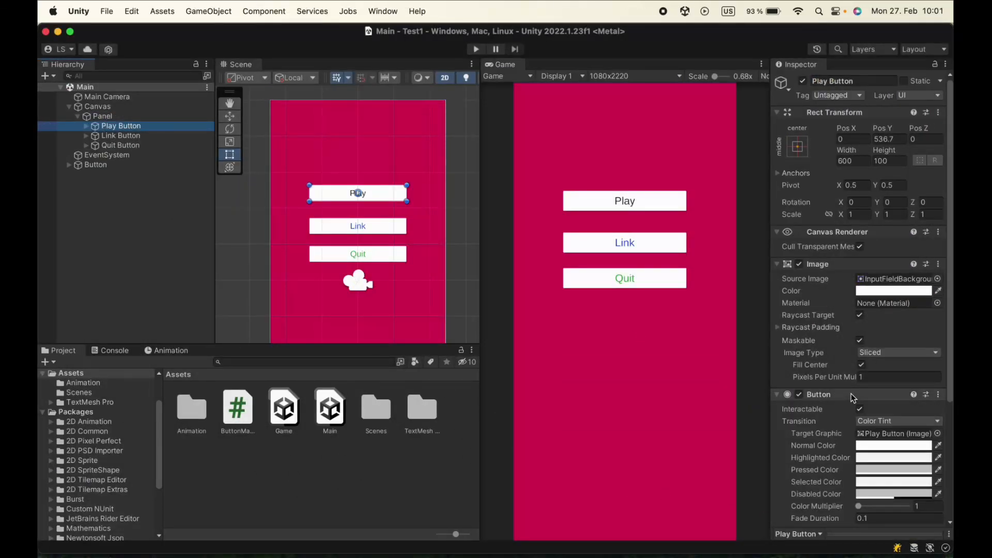
scroll(852, 397, "down", 5)
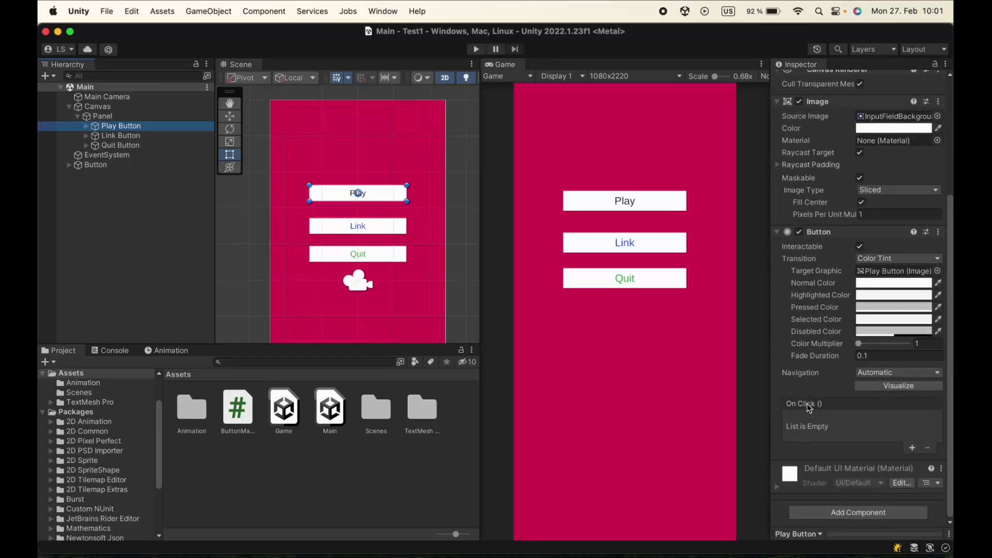
left_click(912, 449)
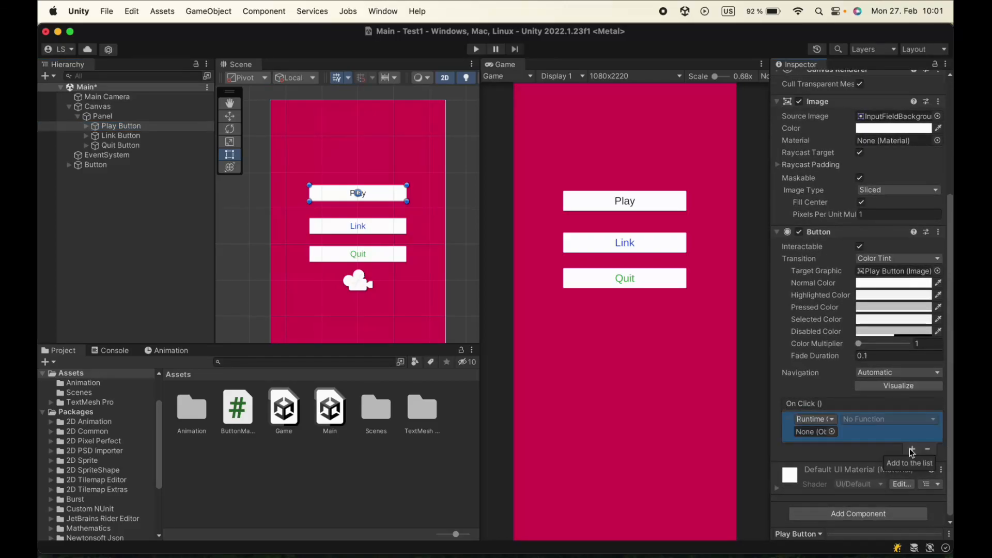
left_click_drag(107, 119, 815, 437)
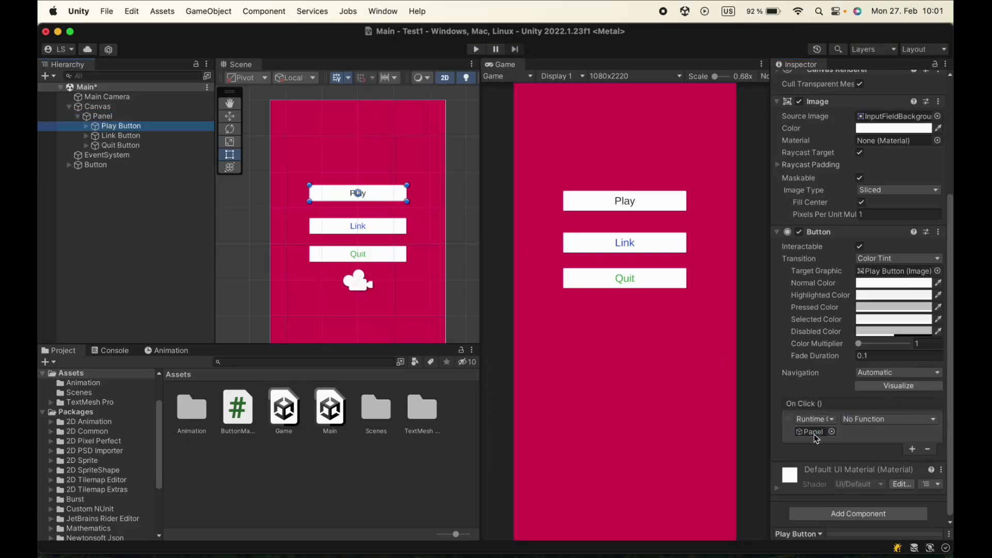
left_click(859, 421)
mouse_move(885, 501)
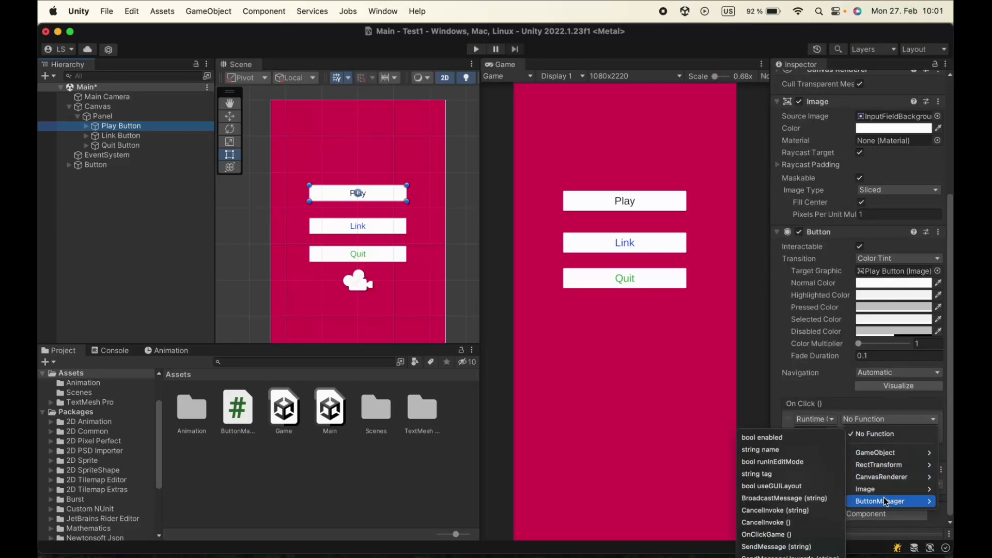
left_click(791, 535)
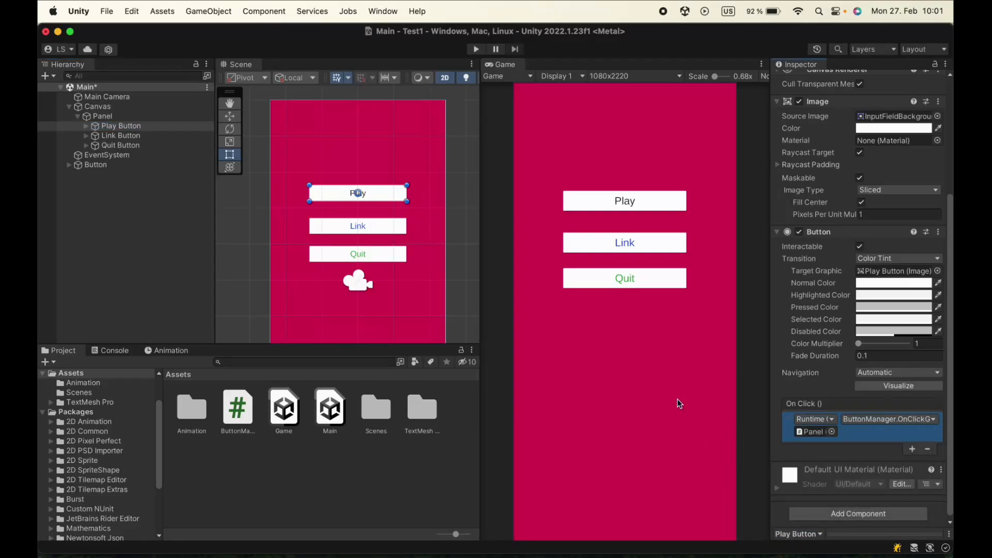
Run the Main scene in Play mode, test the Play button, and stop the run
left_click(476, 49)
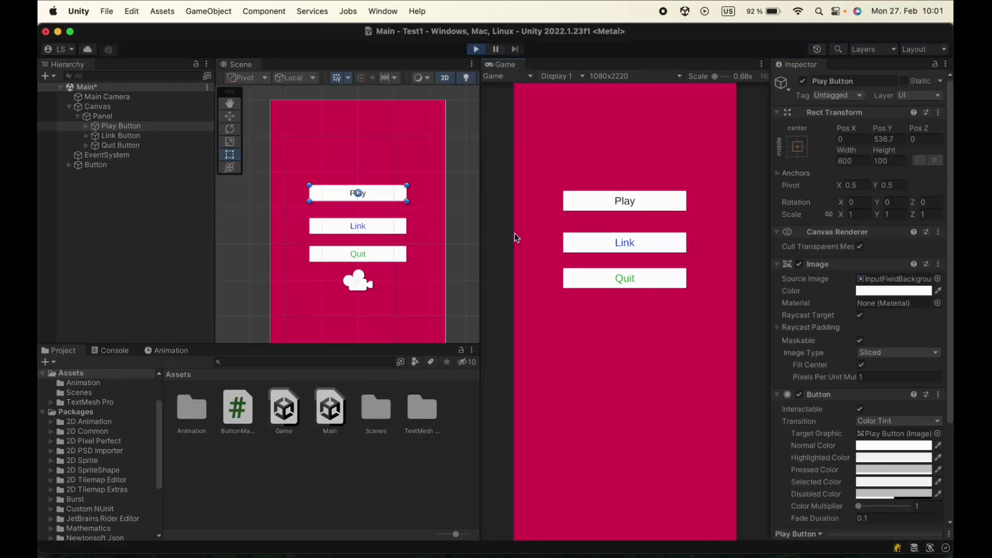
left_click(626, 200)
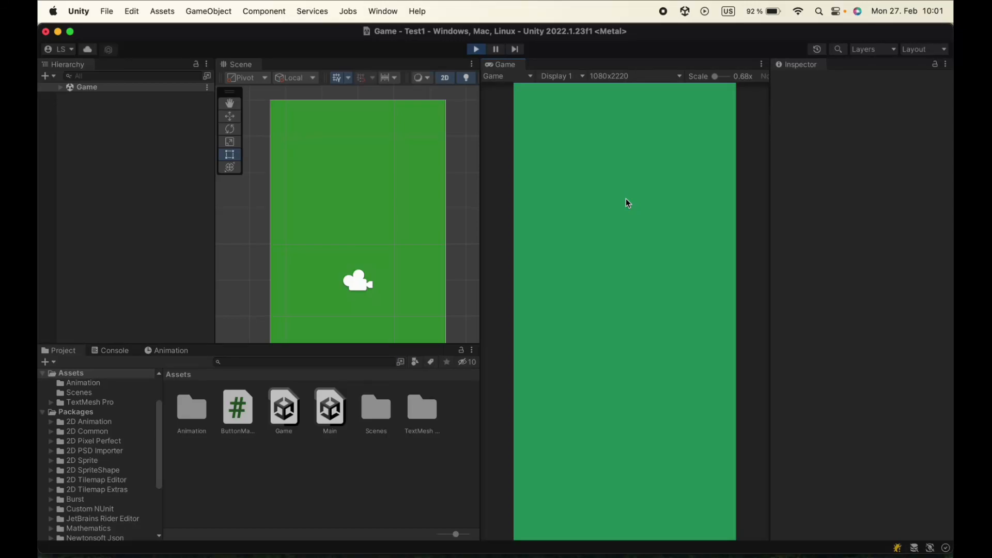
left_click(476, 49)
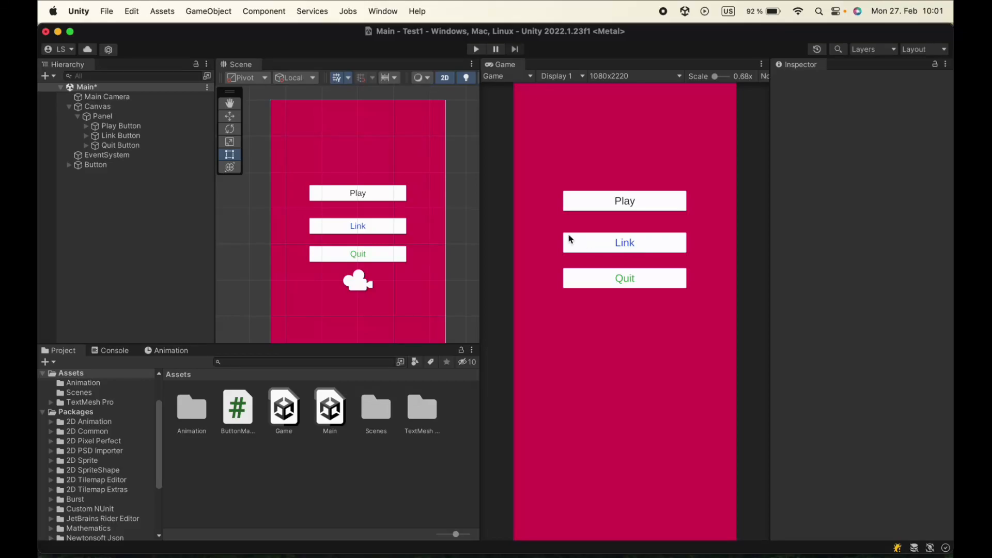
Widen the Game view slightly and reopen the Panel's ButtonManager script in JetBrains Rider
left_click_drag(480, 221, 454, 221)
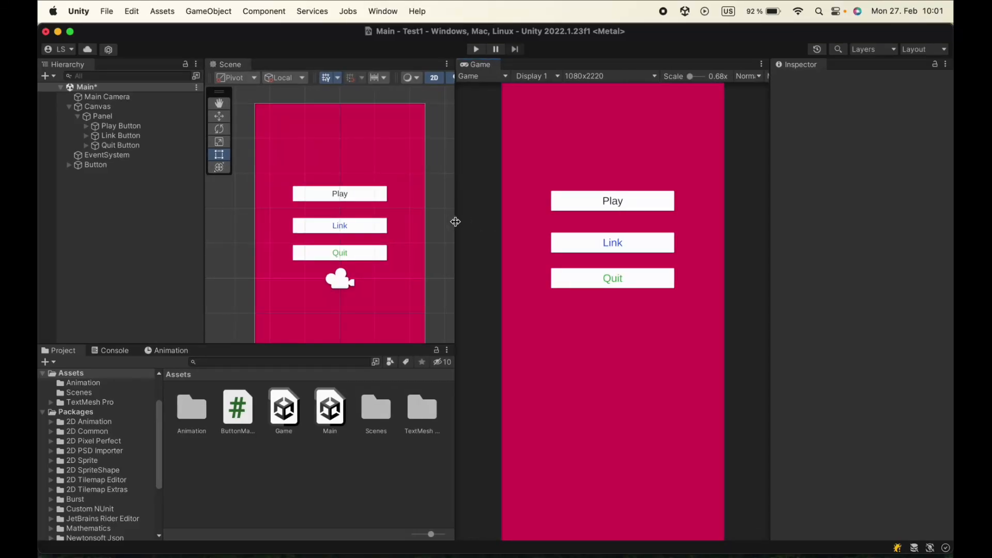
left_click(108, 117)
double_click(889, 409)
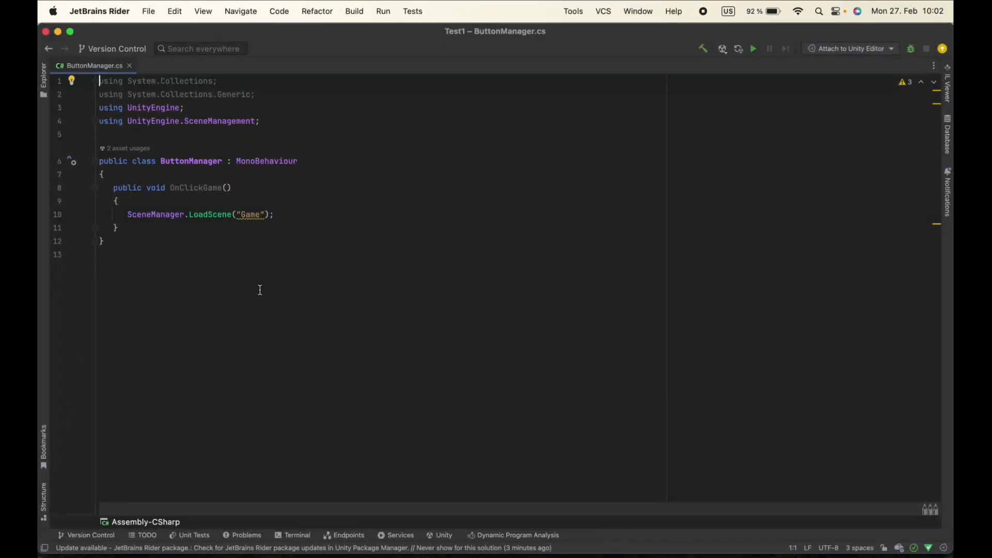
Add an empty public void OnClickLink() method below OnClickGame in the ButtonManager class
left_click(191, 231)
key("Return")
key("Return")
key("Return")
type("pu")
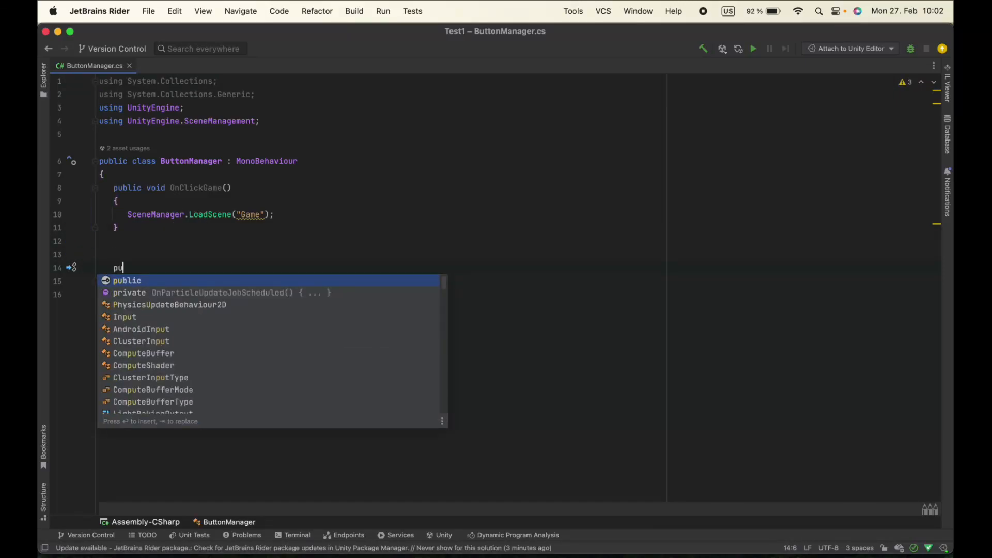
type("blic void ")
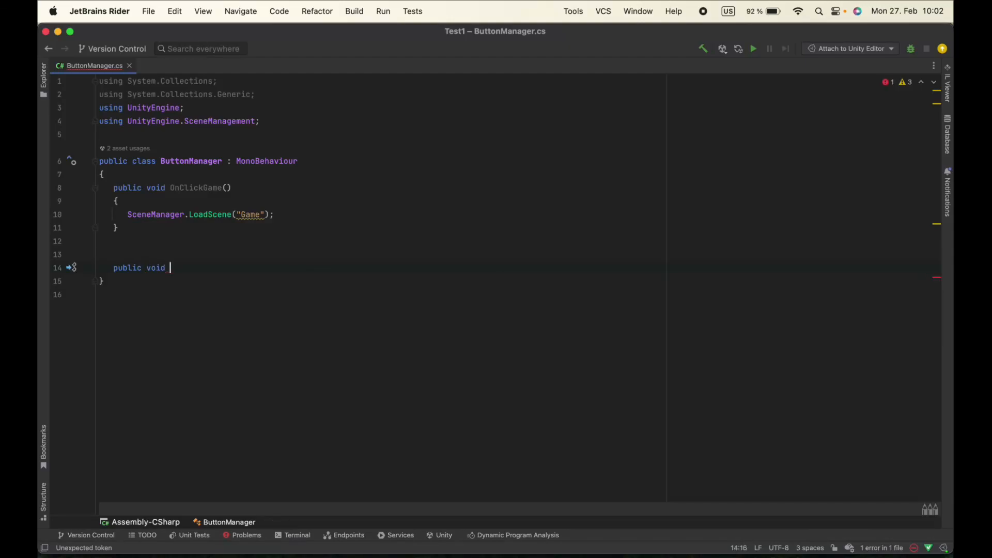
type("OnClickLink")
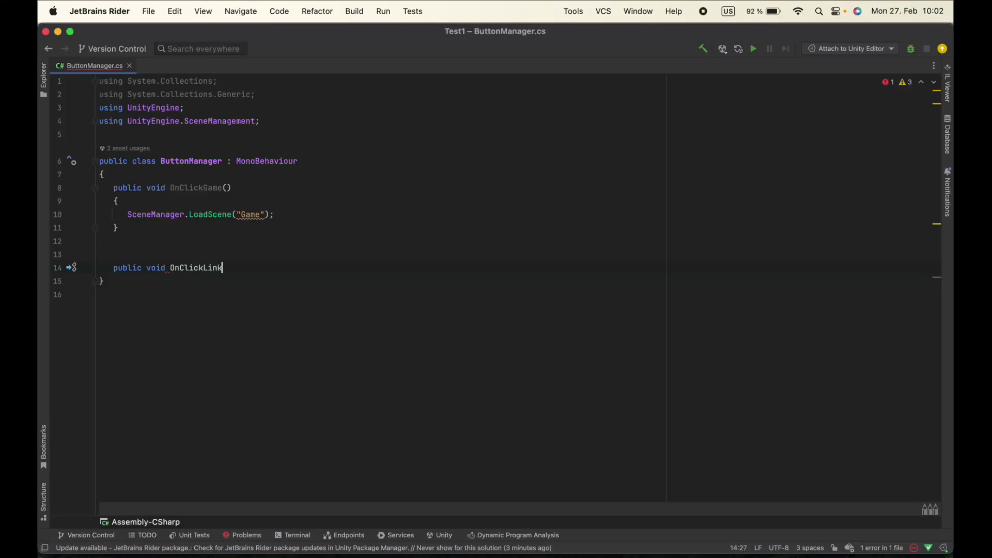
type("(){")
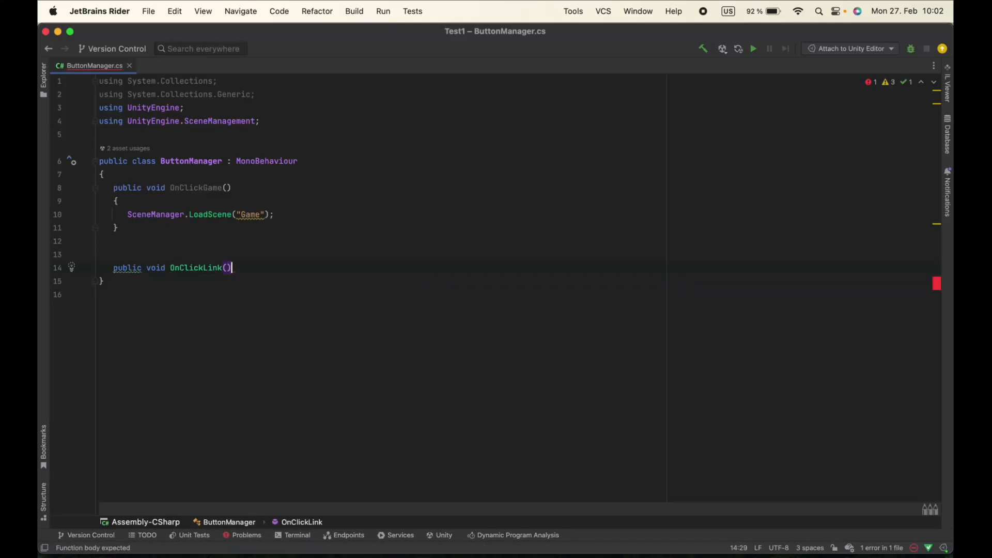
key("Return")
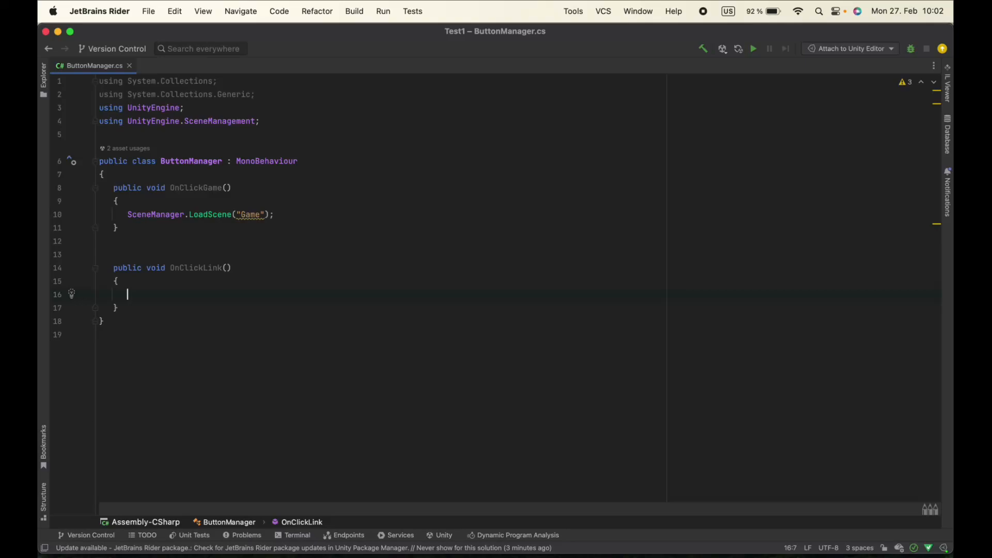
type("ap")
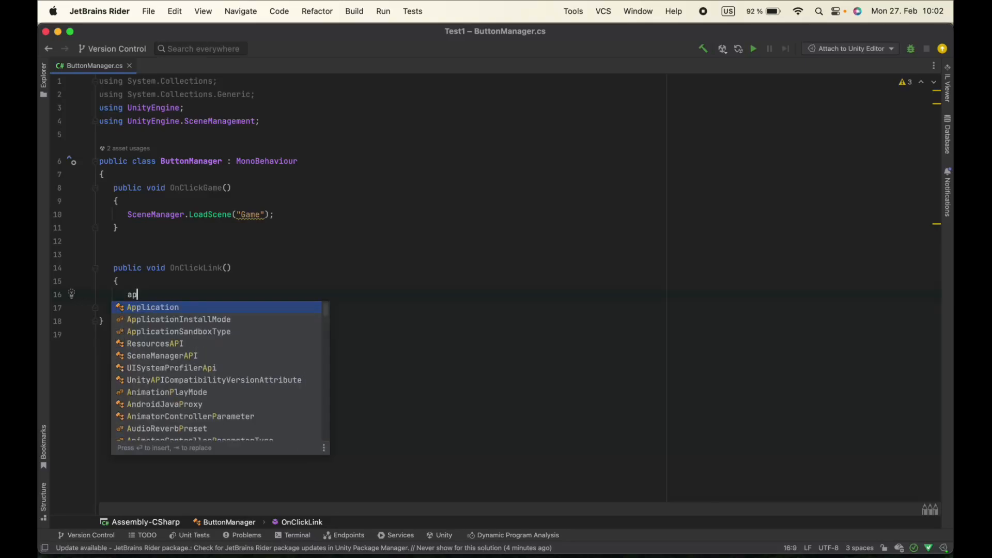
key("Return")
type(".")
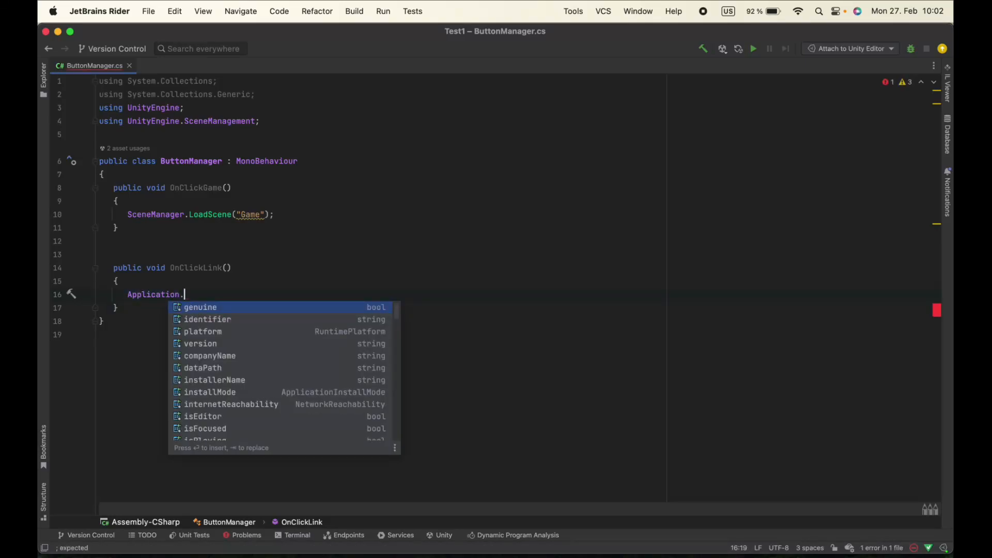
type("ur")
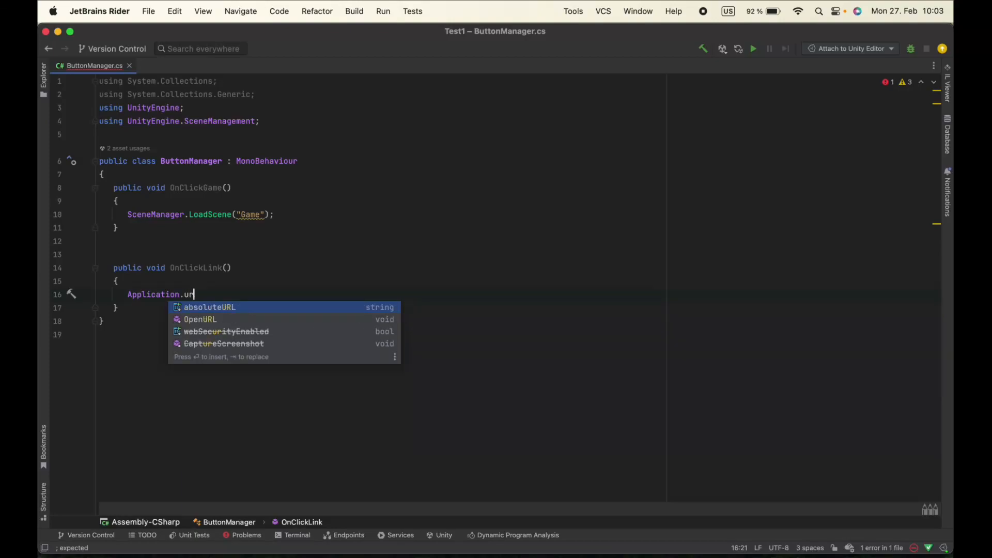
key("Down")
key("Return")
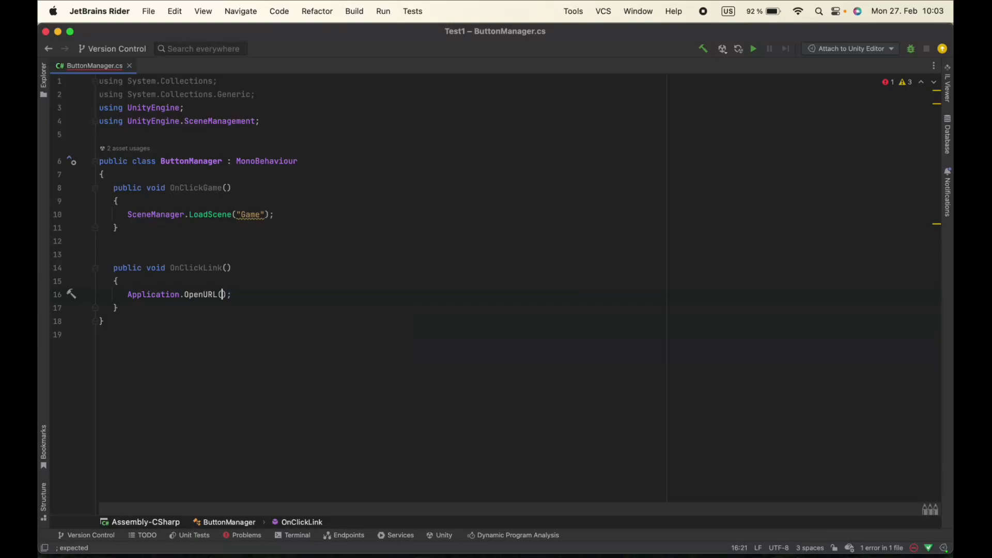
type("\"")
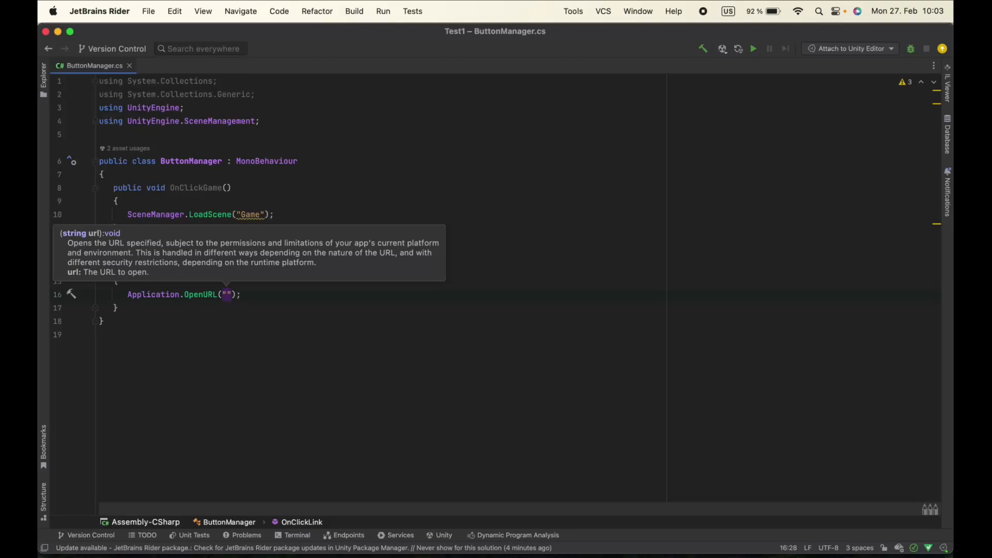
type("http://unity3d.com/")
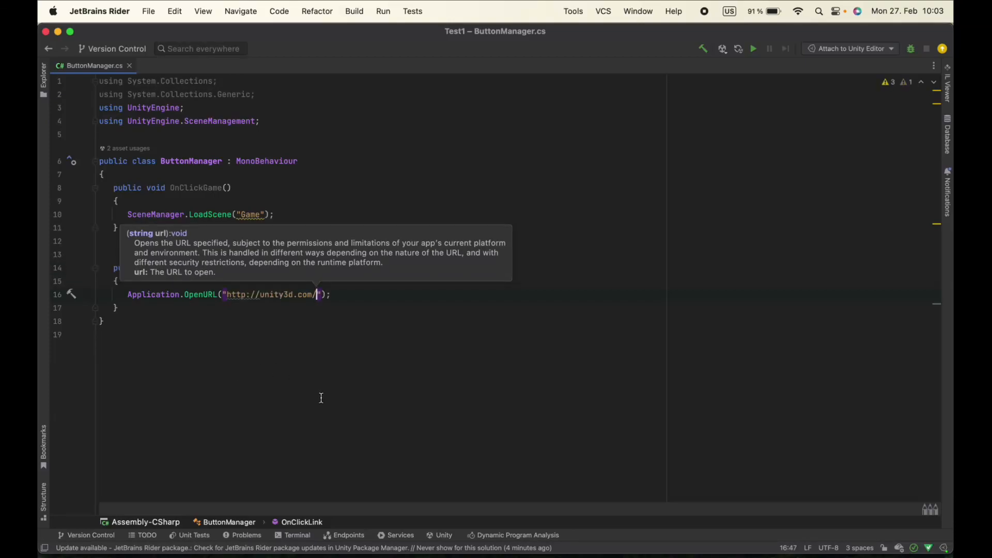
left_click(323, 396)
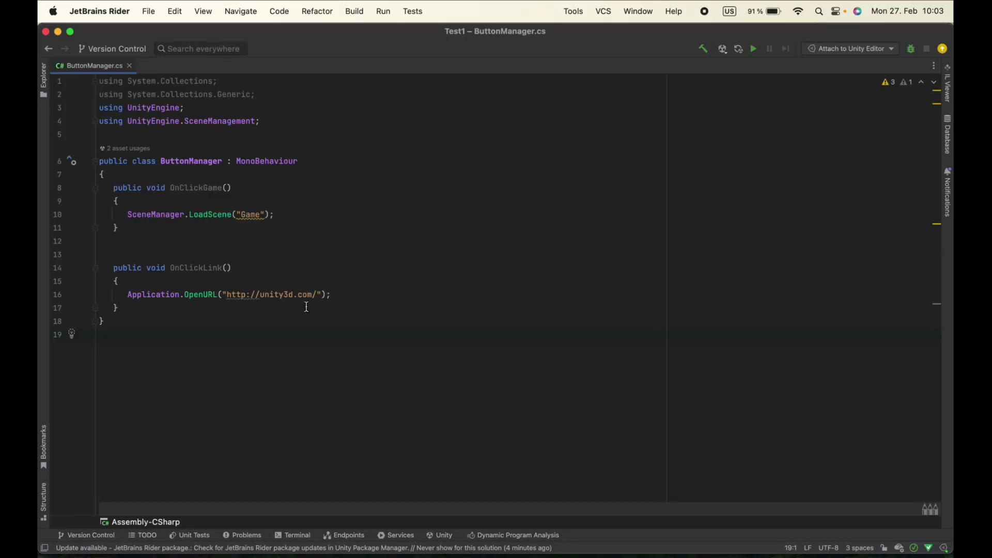
Return to Unity and add an On Click event to the Link Button that calls ButtonManager.OnClickLink on the Panel
left_click(58, 32)
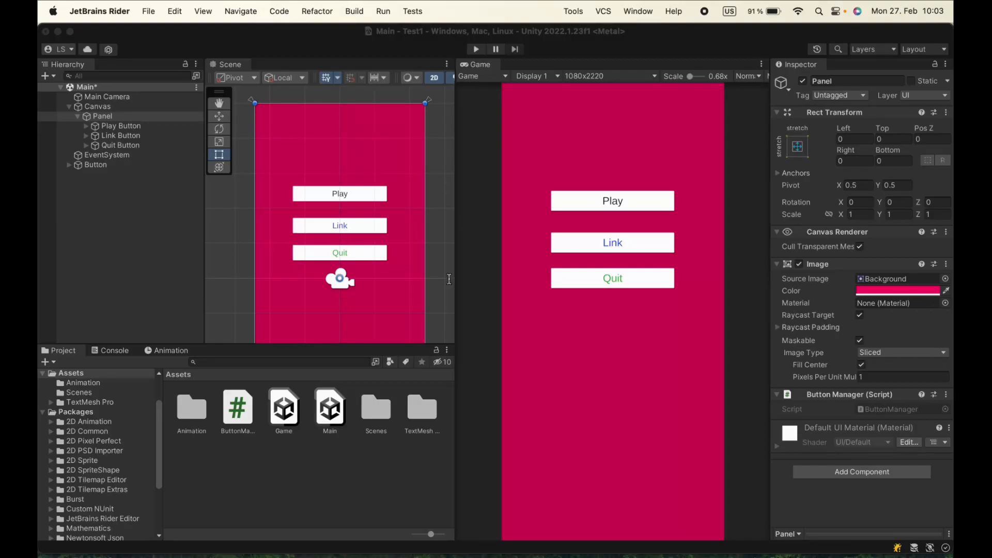
left_click(142, 136)
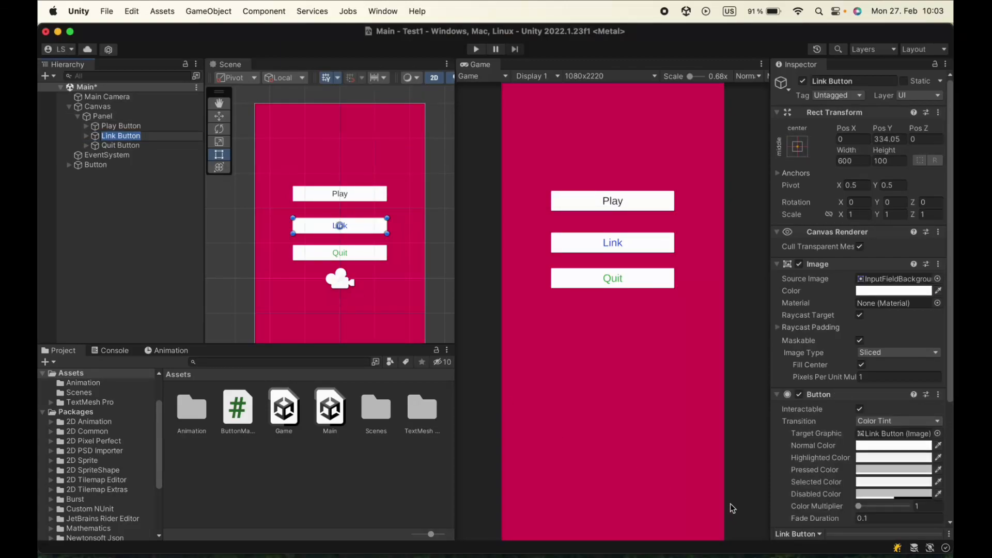
left_click(129, 215)
left_click(121, 135)
scroll(883, 461, "down", 5)
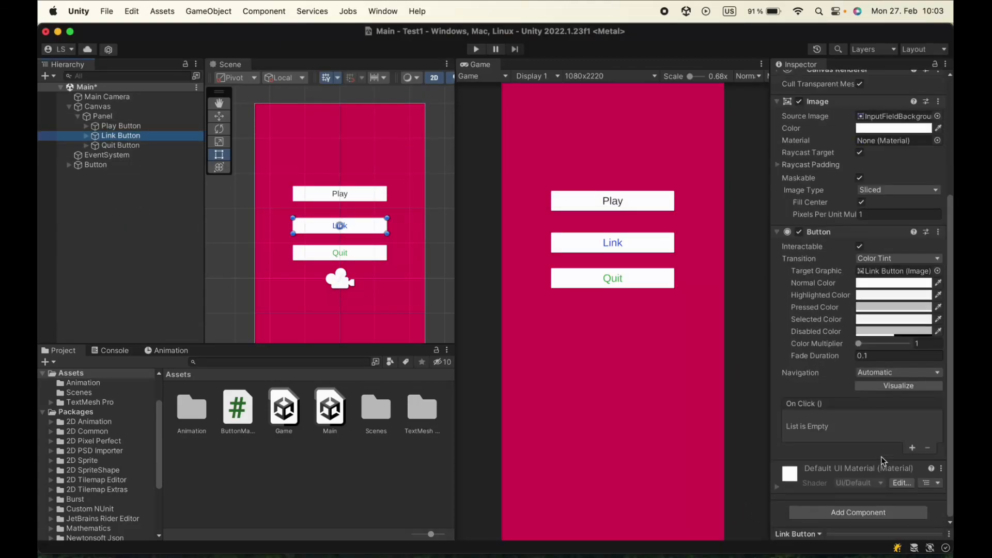
left_click(912, 449)
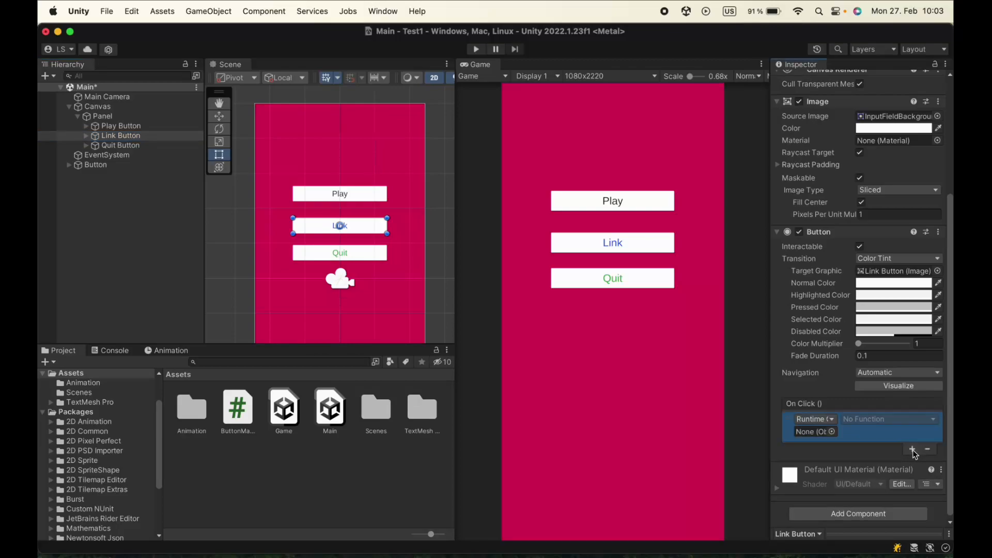
left_click_drag(121, 135, 812, 440)
left_click(886, 419)
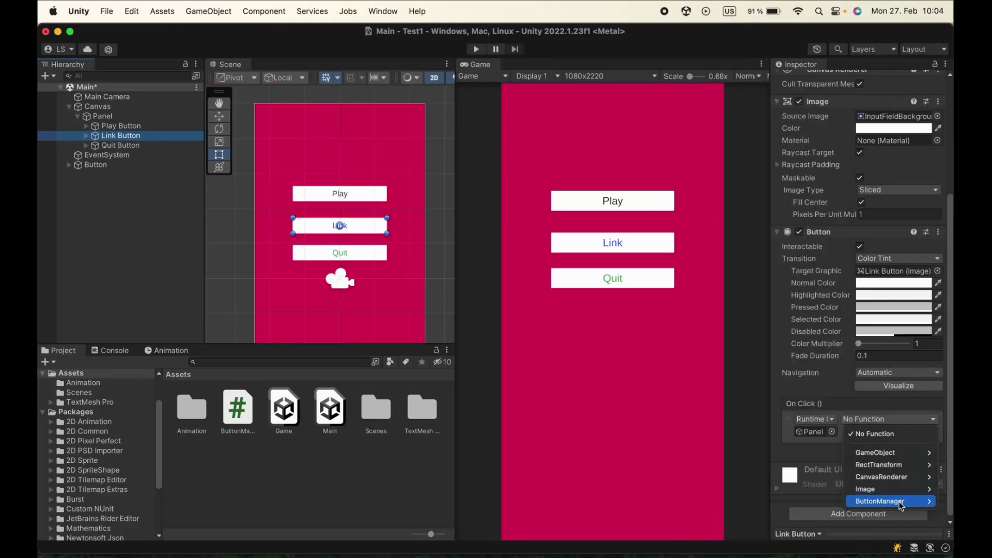
mouse_move(899, 502)
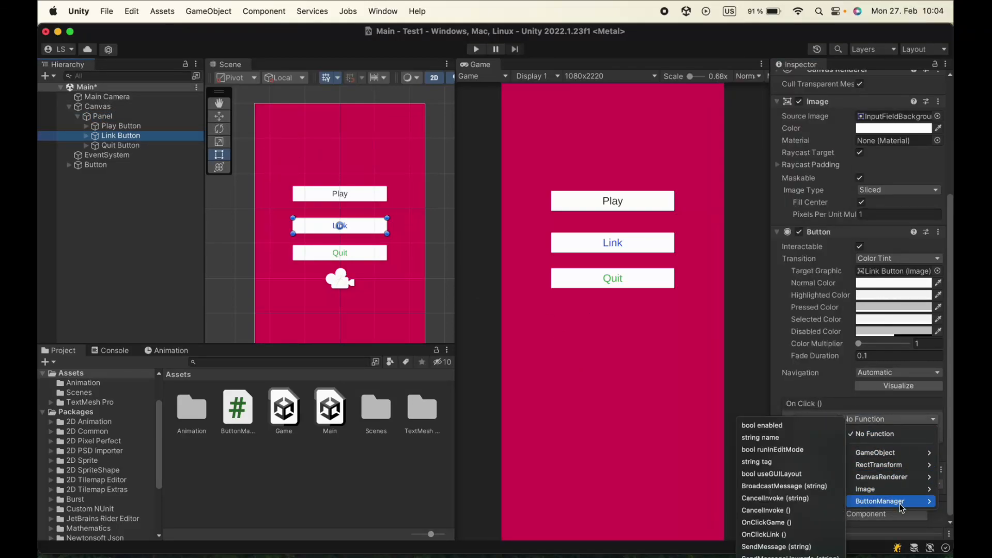
left_click(803, 535)
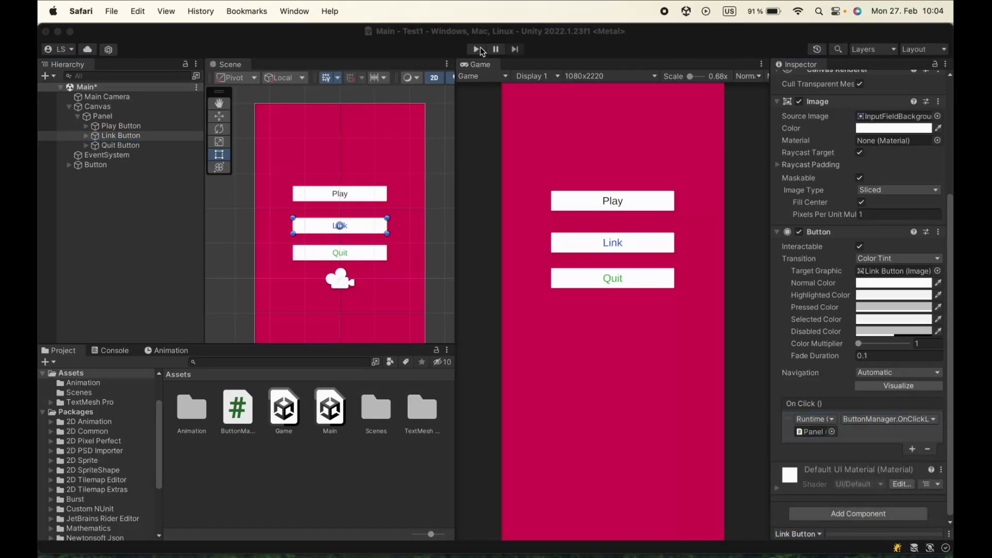
Run the Main scene in Play mode, test the Link button, close the opened web page, and stop the run
left_click(476, 49)
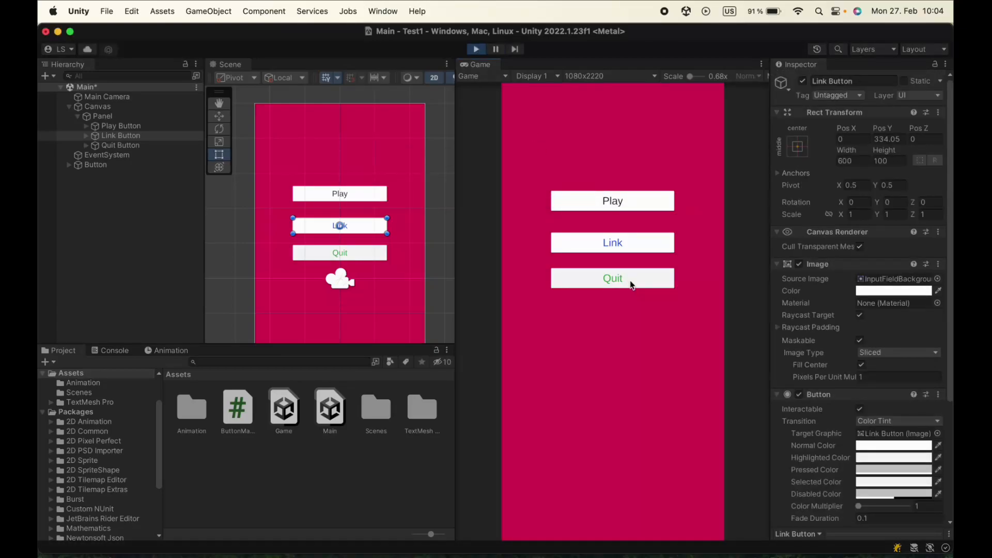
left_click(610, 245)
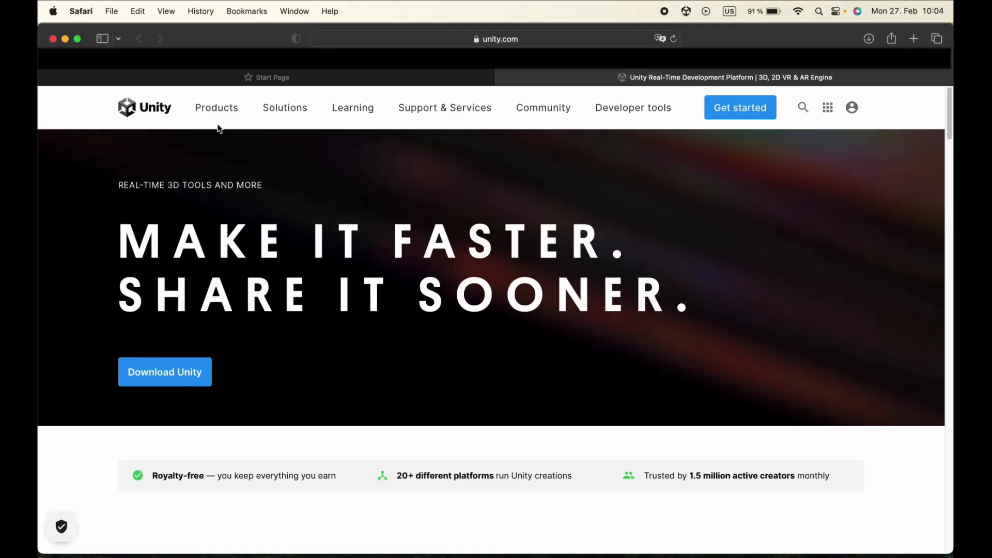
left_click(52, 39)
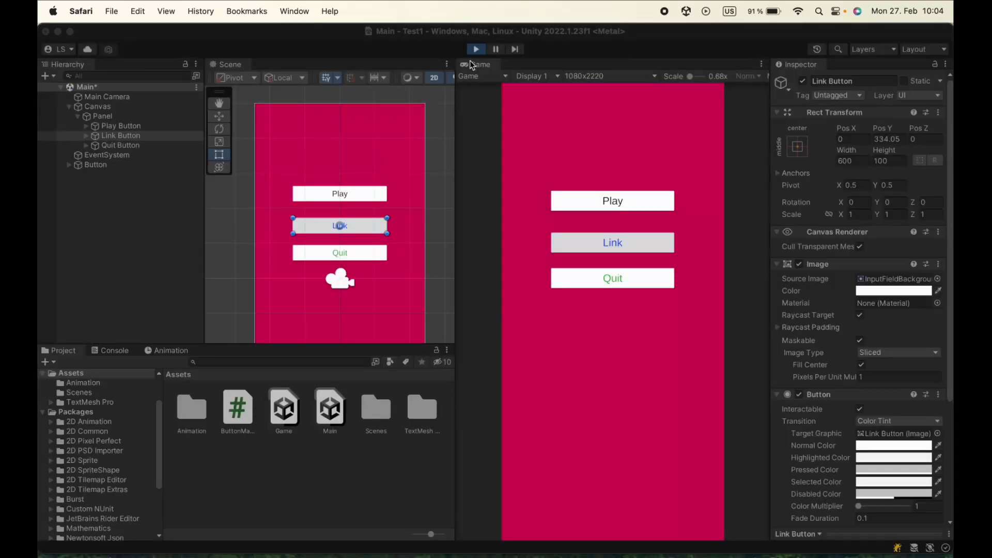
left_click(474, 50)
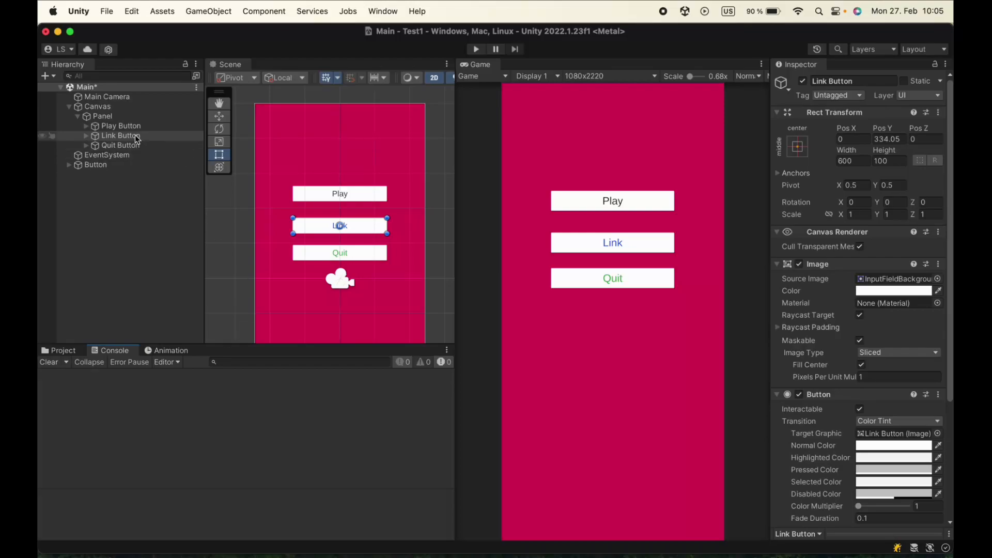
Reopen the Panel's ButtonManager script in JetBrains Rider and add an empty public void OnClickQuit() method below OnClickLink
left_click(139, 117)
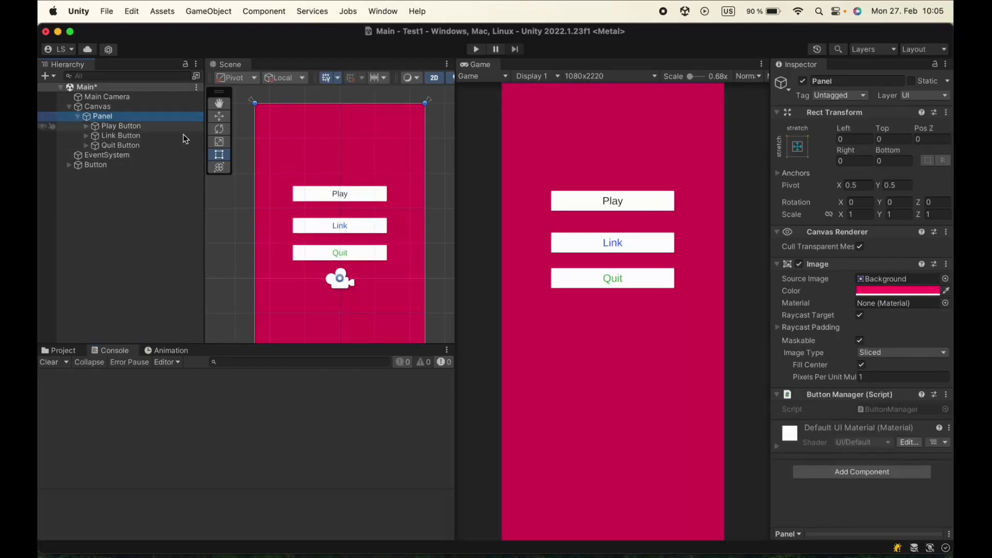
double_click(877, 409)
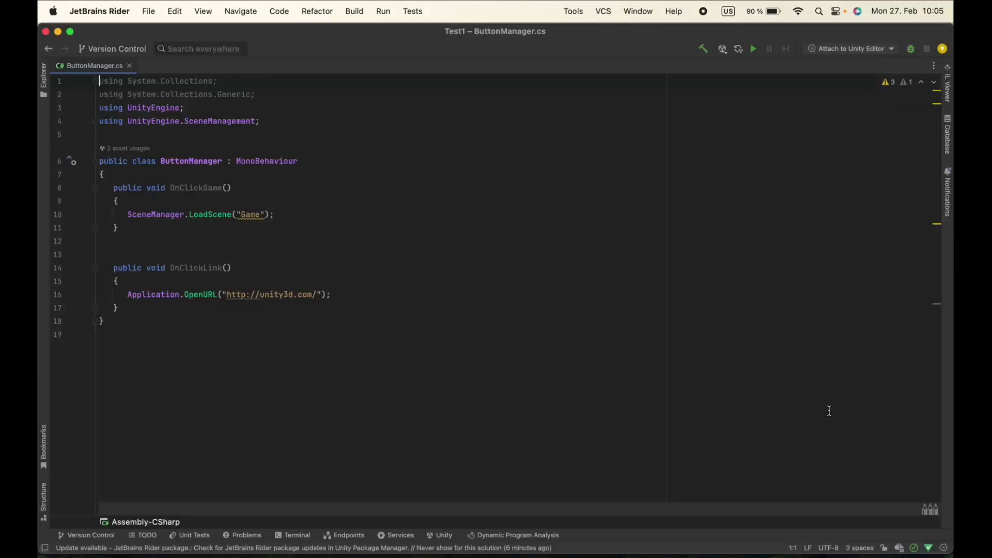
left_click(223, 317)
left_click(231, 311)
key("Return")
key("Return")
key("Return")
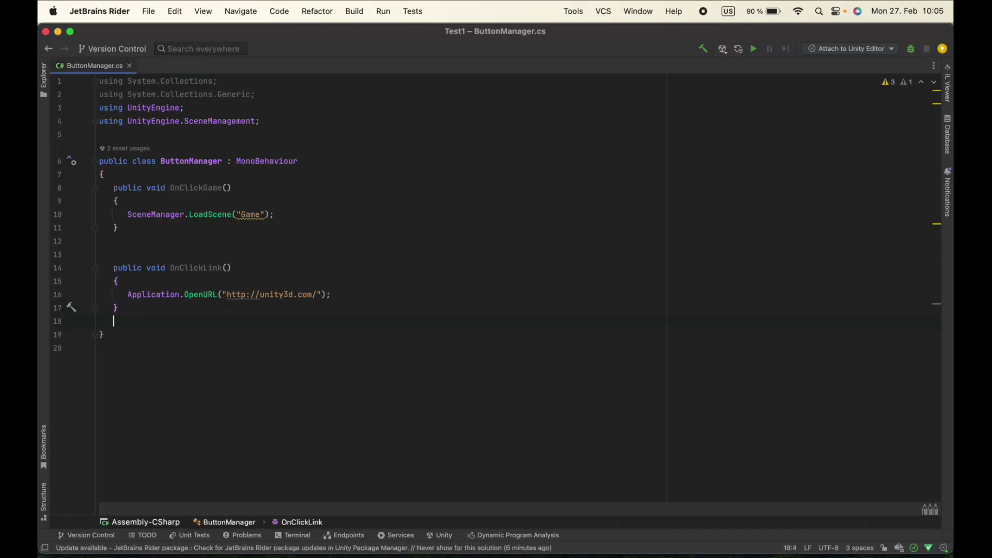
type("public ")
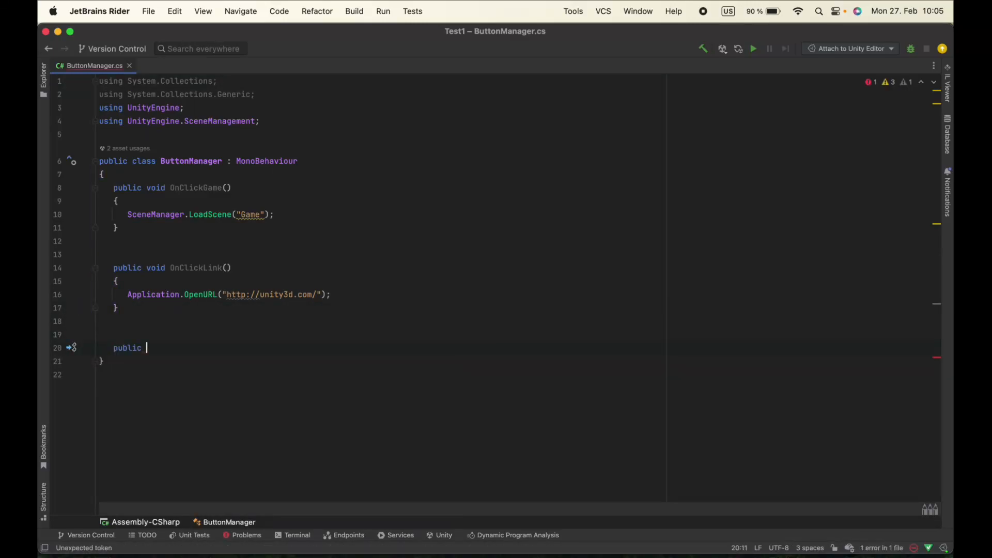
type("void ")
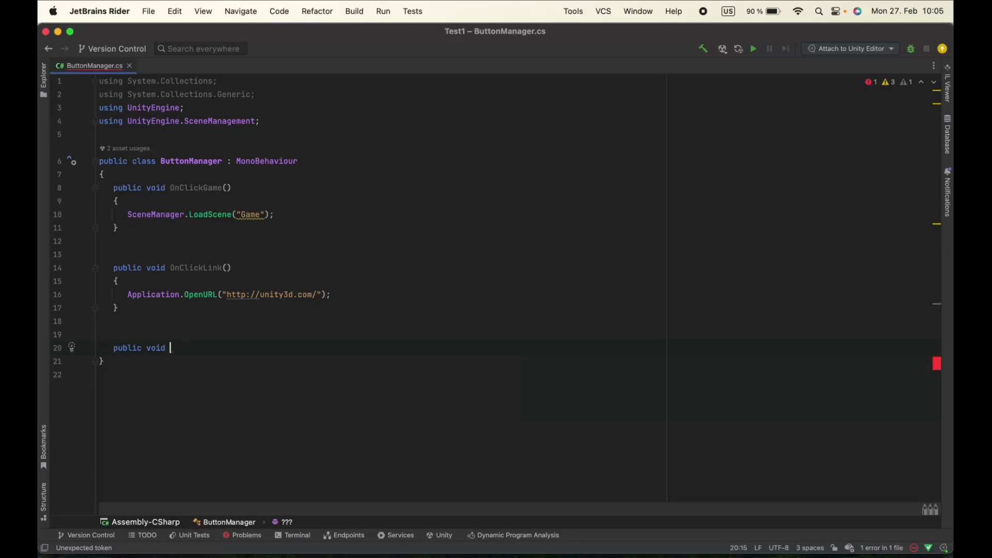
type("OnCl")
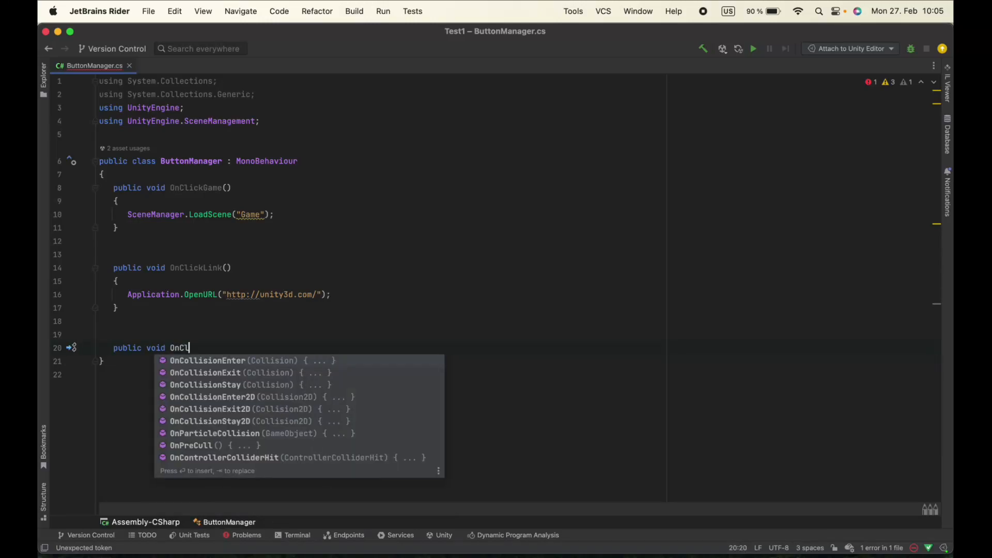
type("ickQu")
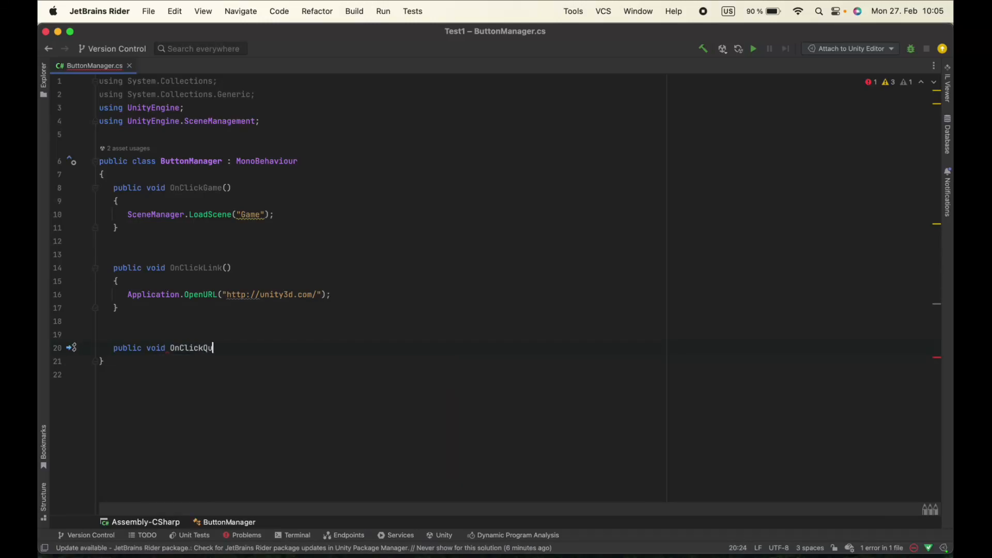
type("it(){")
key("Return")
Write Application.Quit(); inside the OnClickQuit method
type("Application.q")
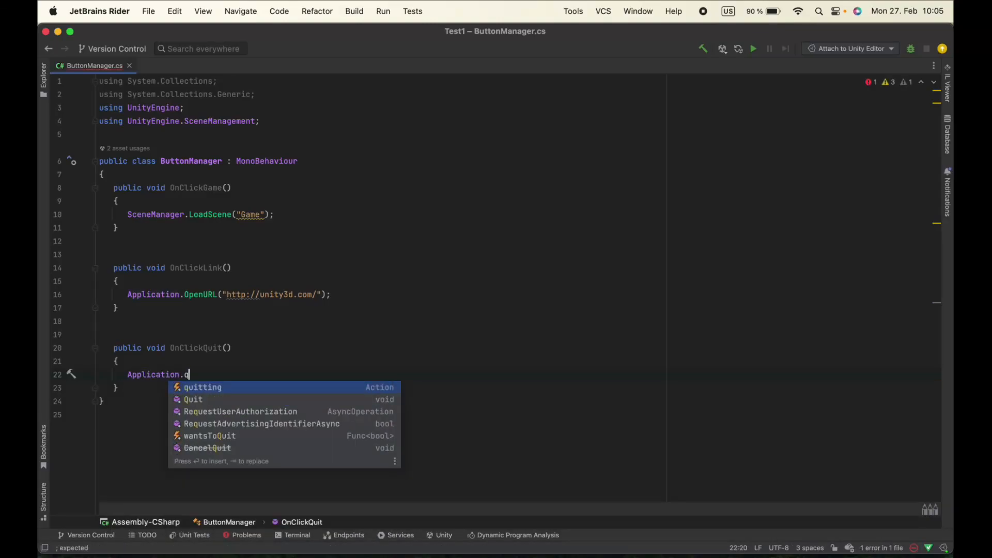
key("Down")
key("Return")
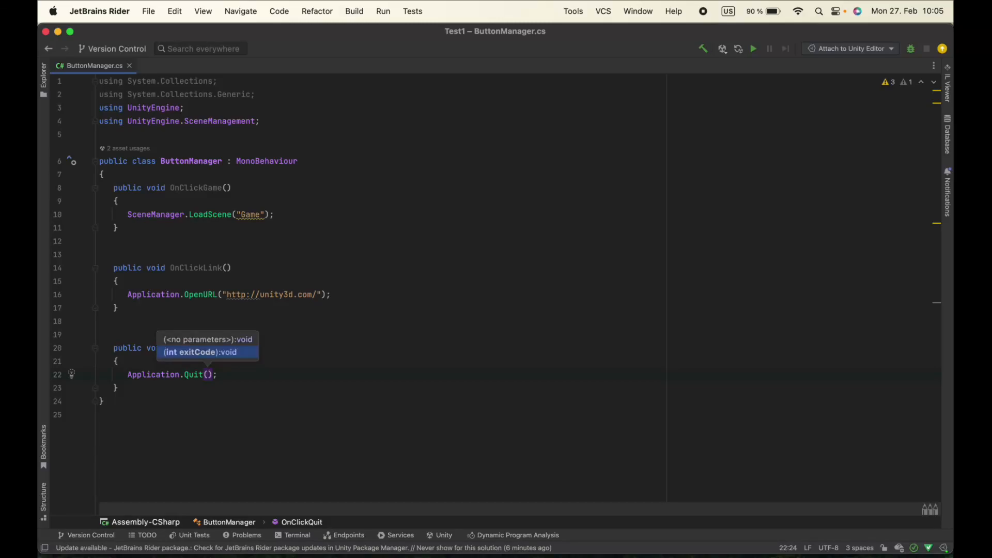
Add Debug.Log("bye"); on a new line below Application.Quit() in OnClickQuit
key("End")
key("Return")
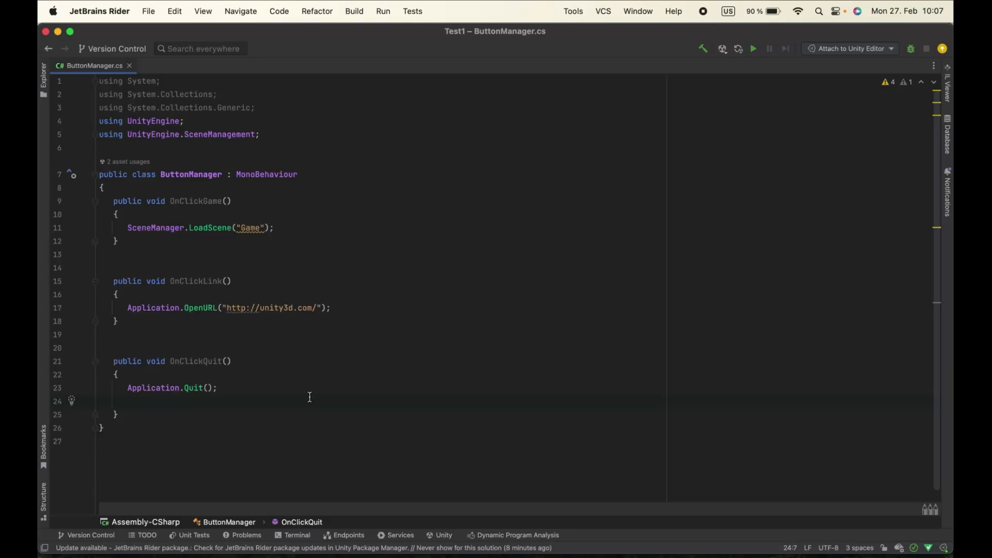
type("Debug,")
key("BackSpace")
type(".L")
key("Return")
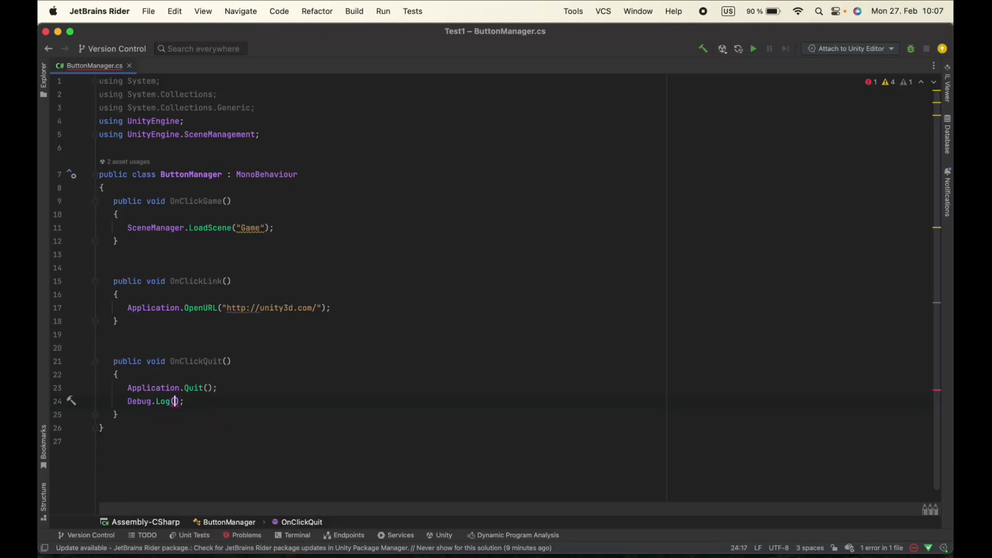
type("\"")
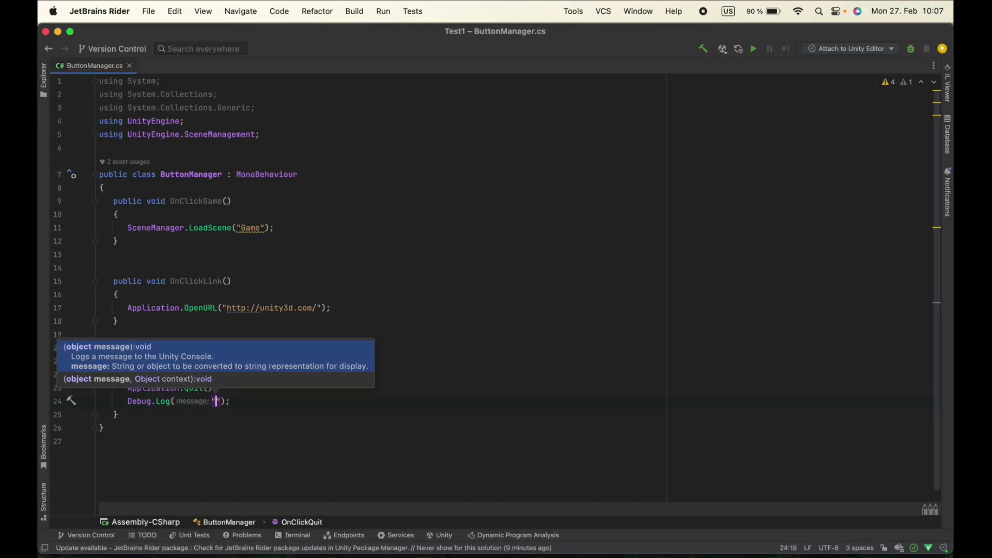
type("bye")
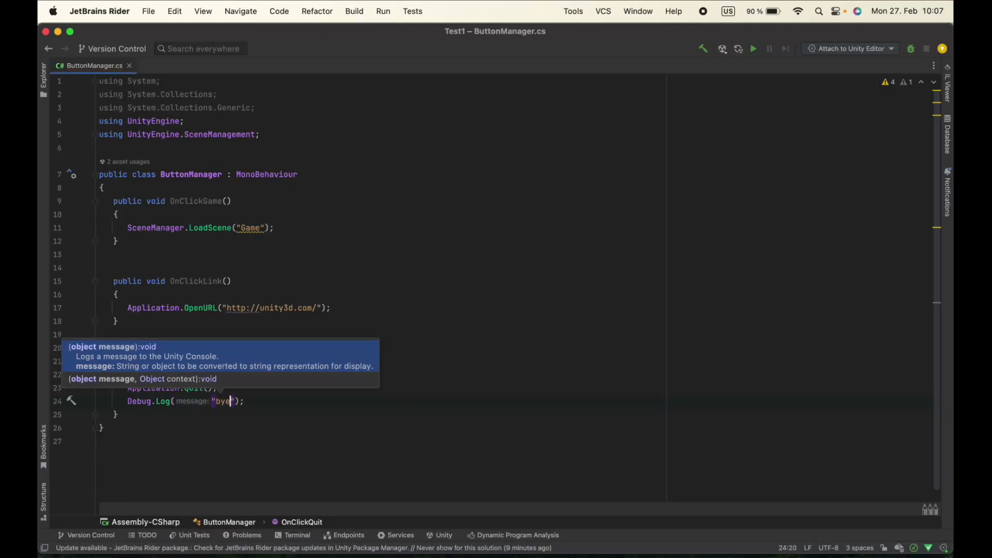
type("!")
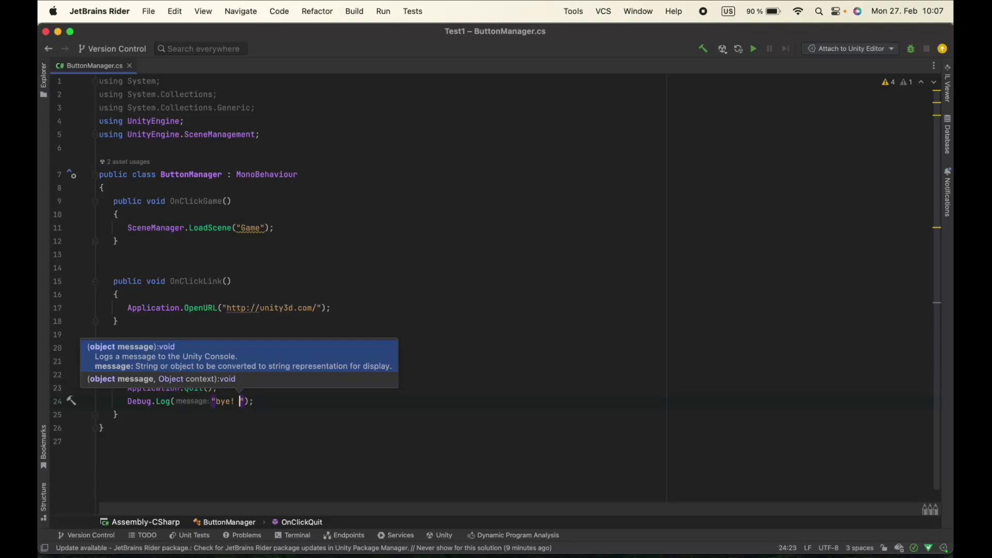
Finish the Debug.Log message in OnClickQuit so that it reads "bye!"
key("BackSpace")
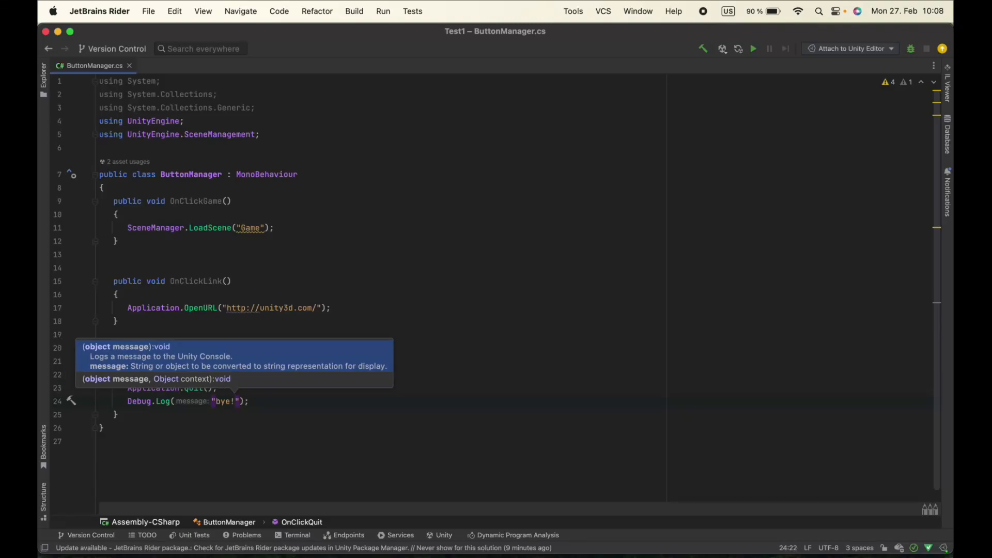
left_click(361, 452)
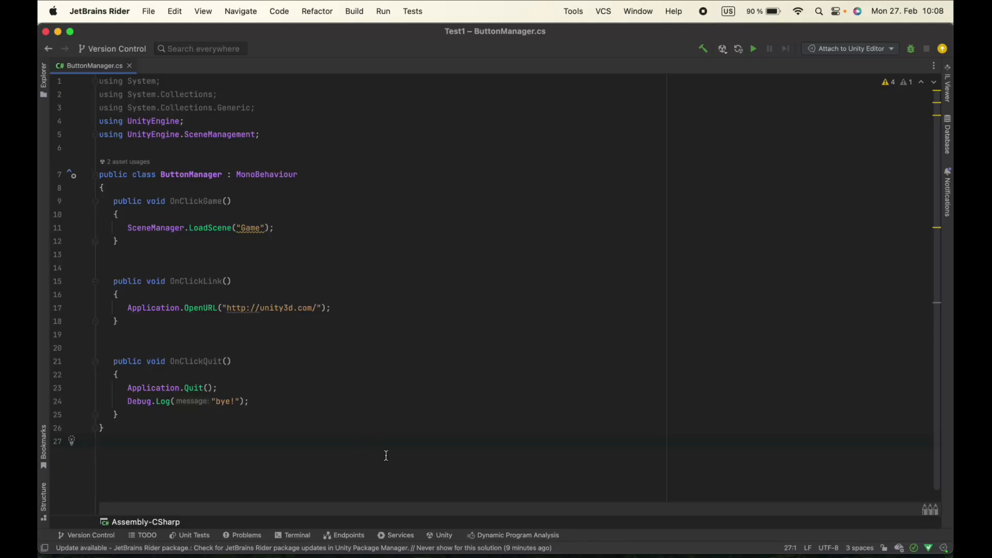
Switch to Unity and add an On Click event to the Quit Button, with Panel as its object and ButtonManager.OnClickQuit() as its function
left_click(58, 32)
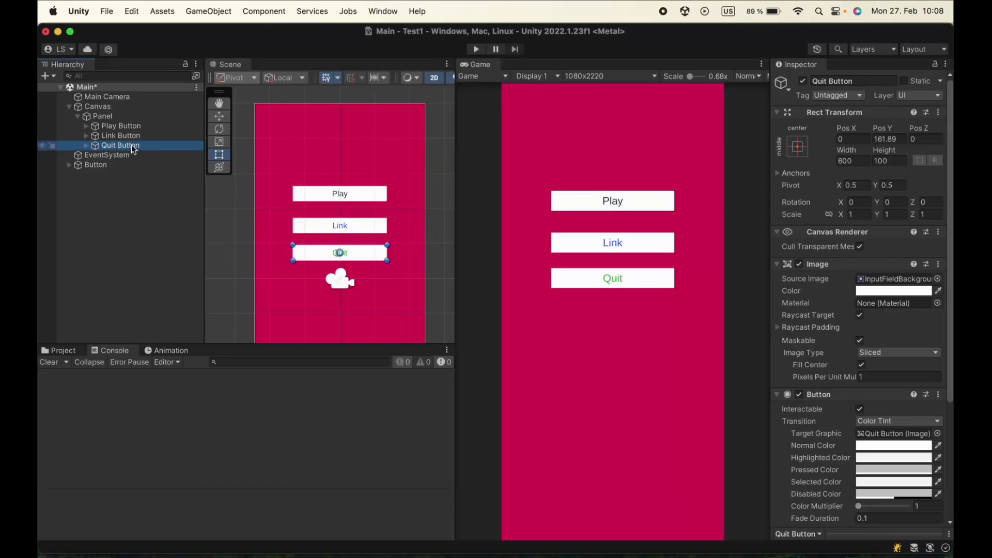
scroll(823, 419, "down", 5)
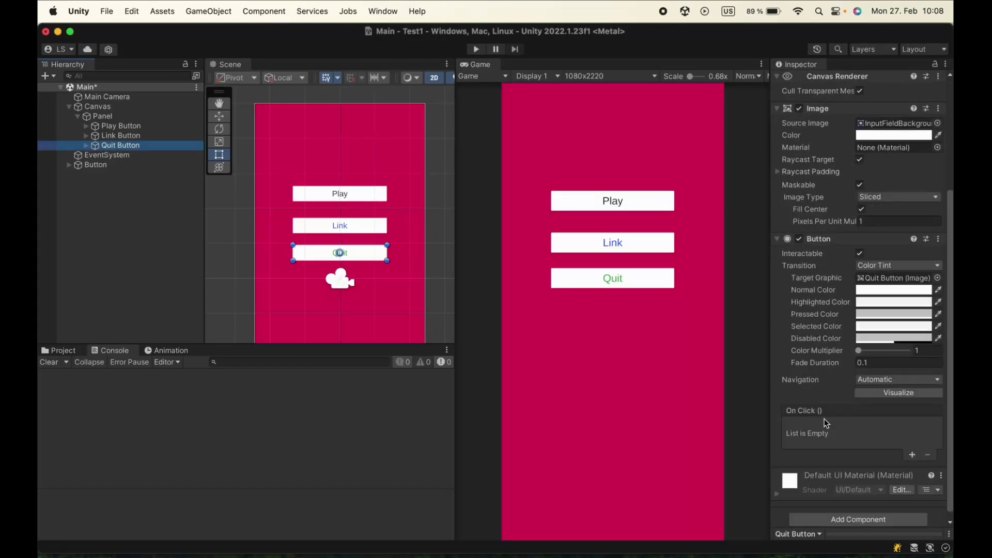
left_click(912, 449)
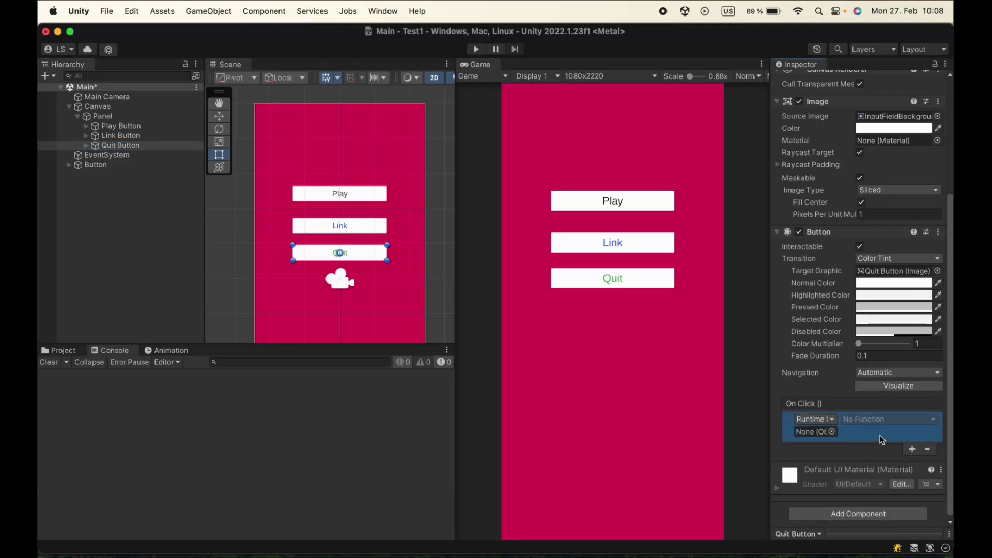
left_click_drag(107, 119, 822, 433)
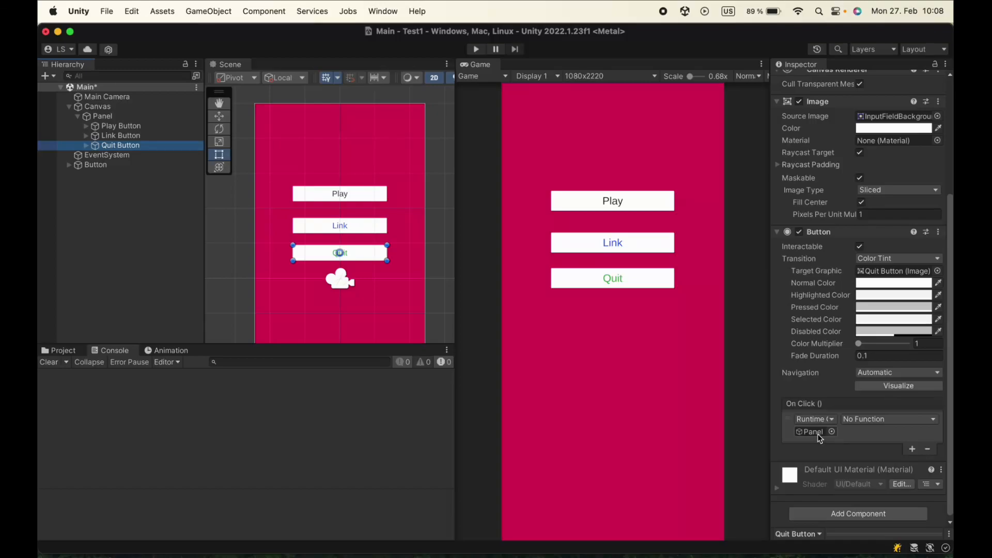
left_click(844, 420)
mouse_move(885, 502)
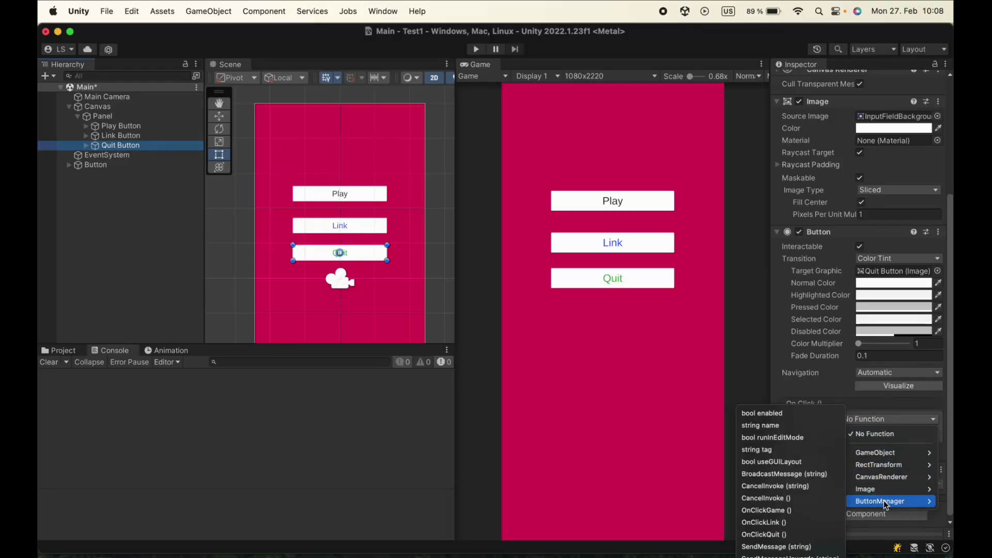
left_click(796, 535)
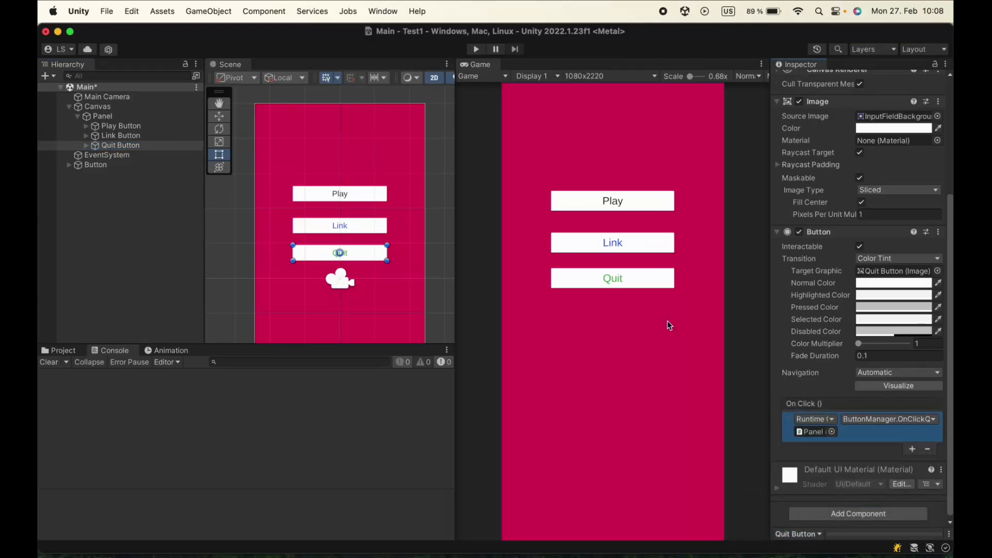
Run the Main scene in Play mode, test the Quit button and the Play button, and stop the run
left_click(476, 50)
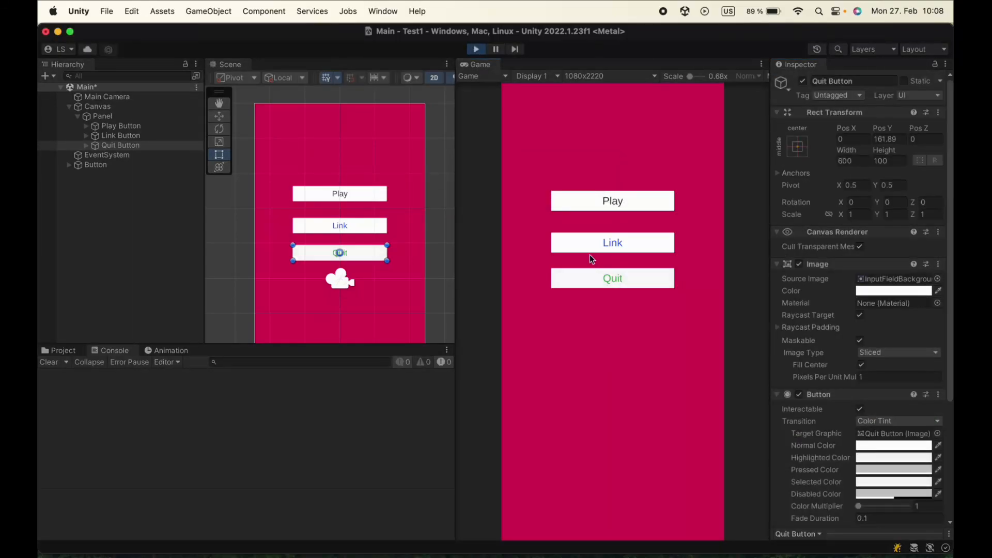
left_click(612, 279)
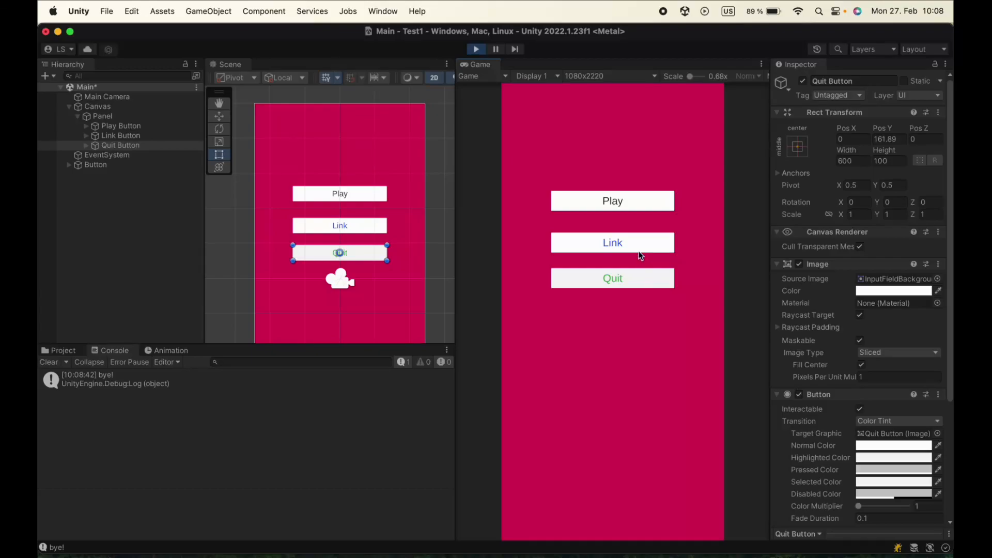
left_click(617, 206)
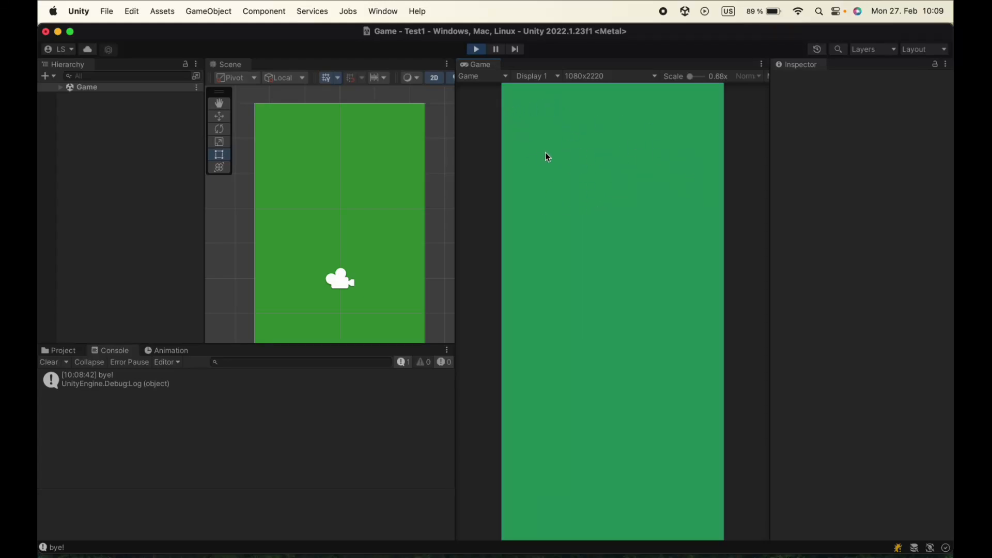
left_click(477, 49)
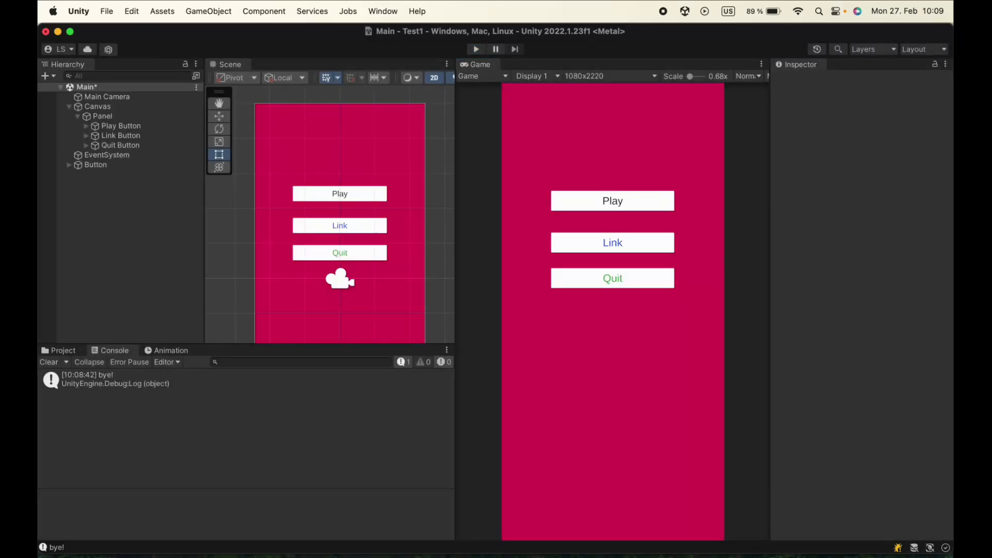
Review the scene name in the LoadScene call of the ButtonManager script in JetBrains Rider, and return to Unity
left_click(676, 551)
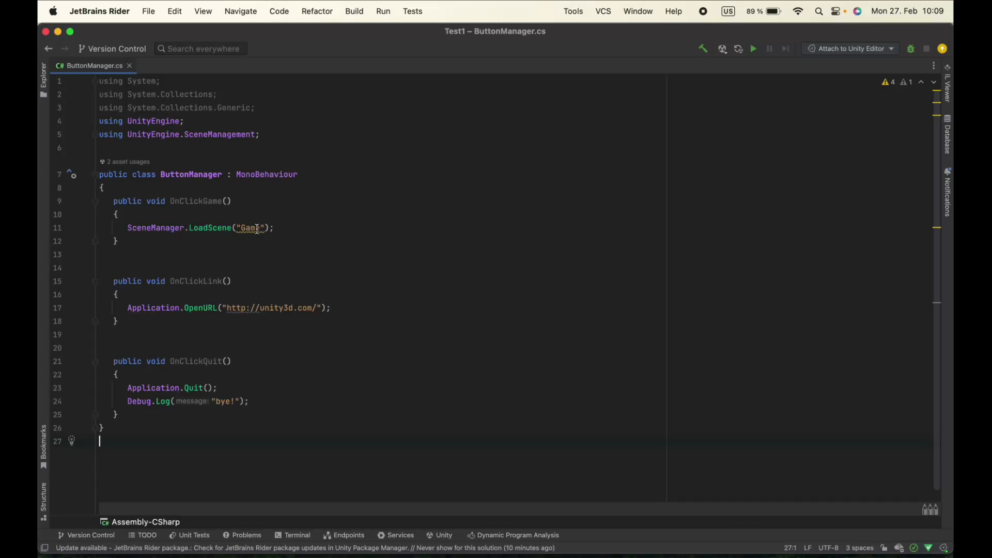
mouse_move(250, 230)
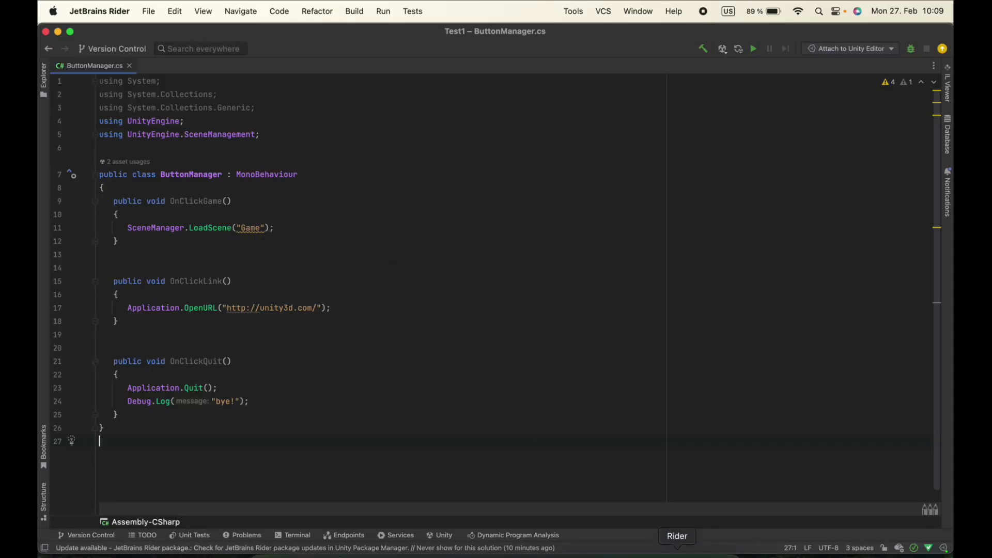
left_click(58, 31)
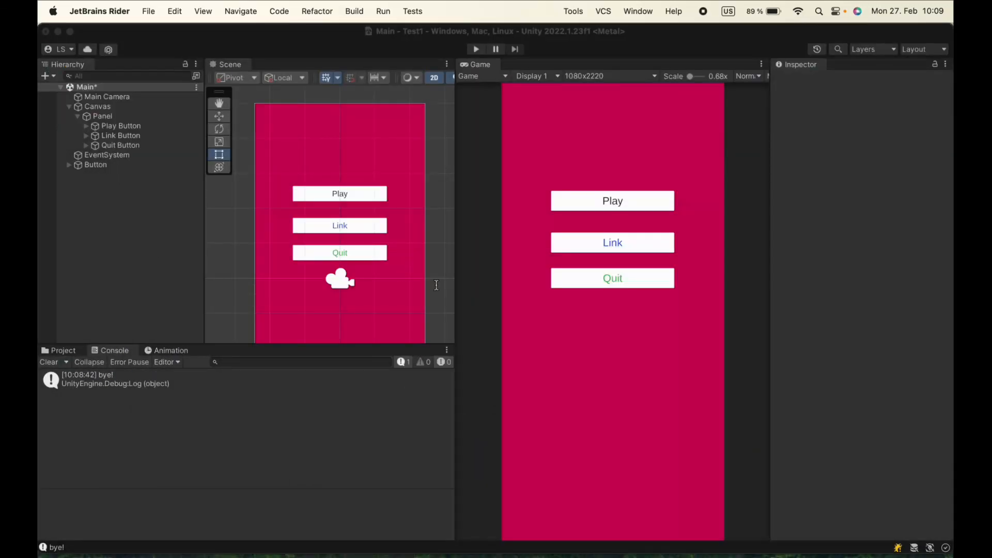